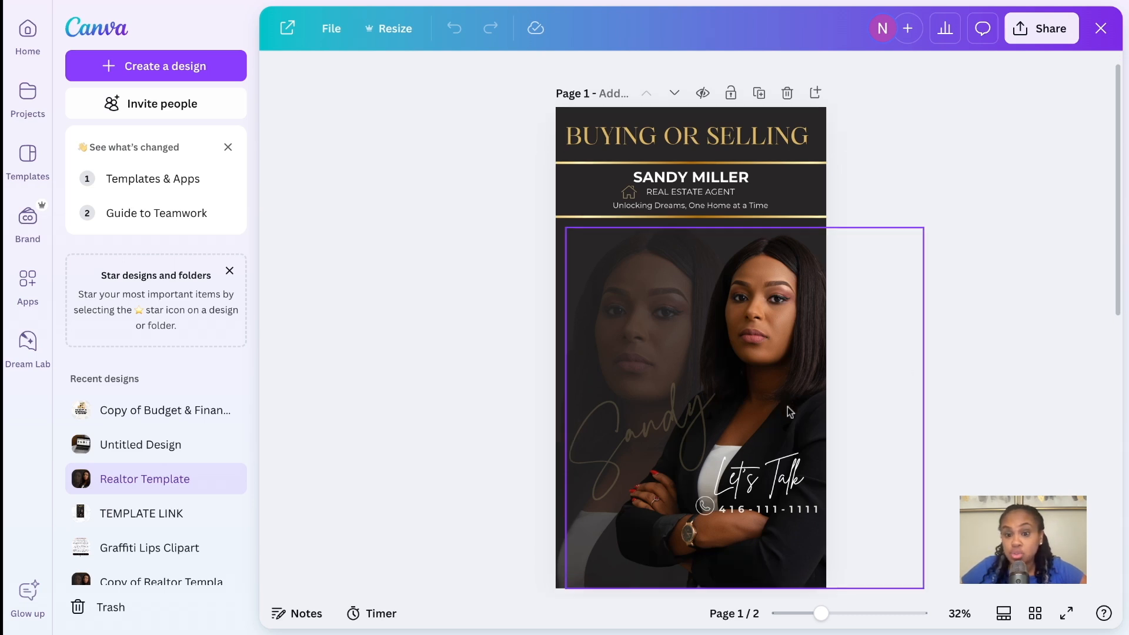
scroll(788, 407, down, 2)
scroll(788, 407, up, 2)
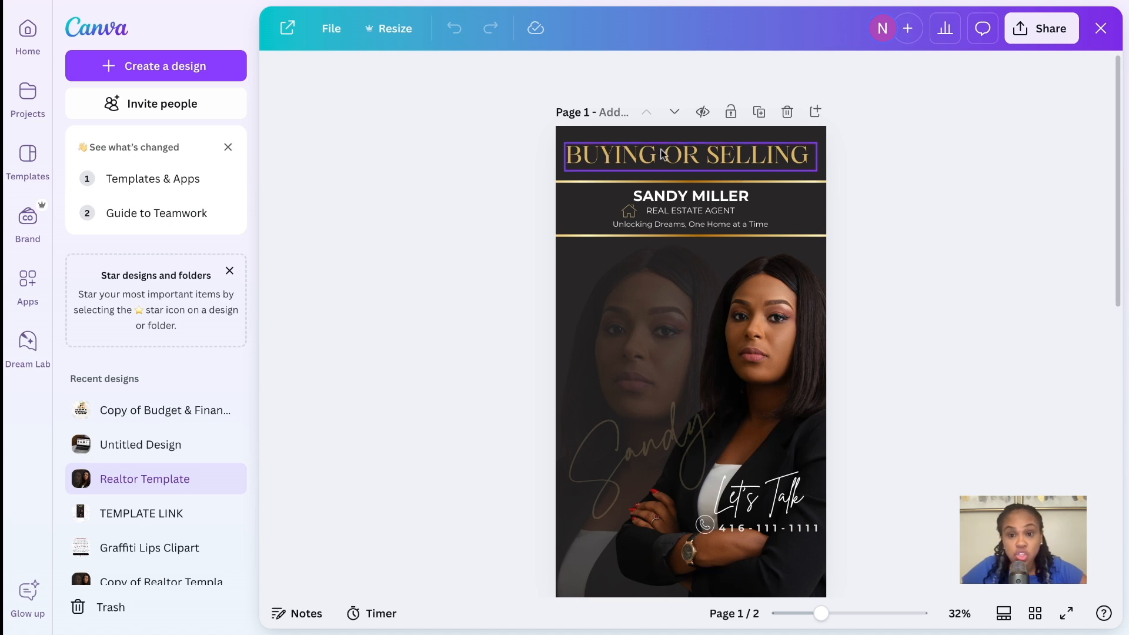
click(624, 157)
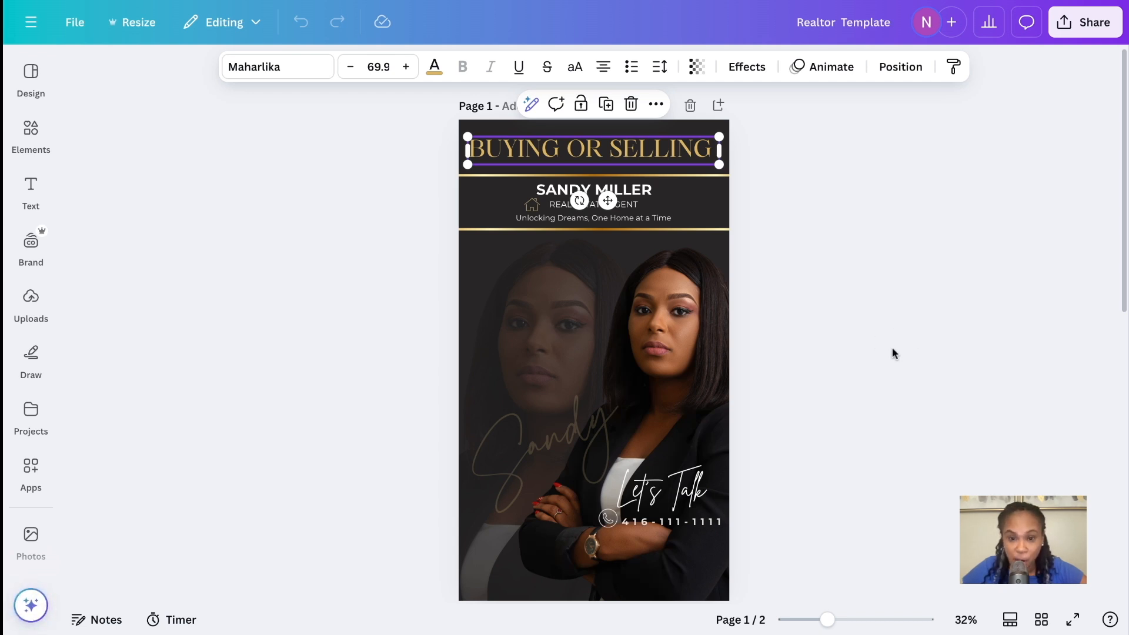
click(872, 337)
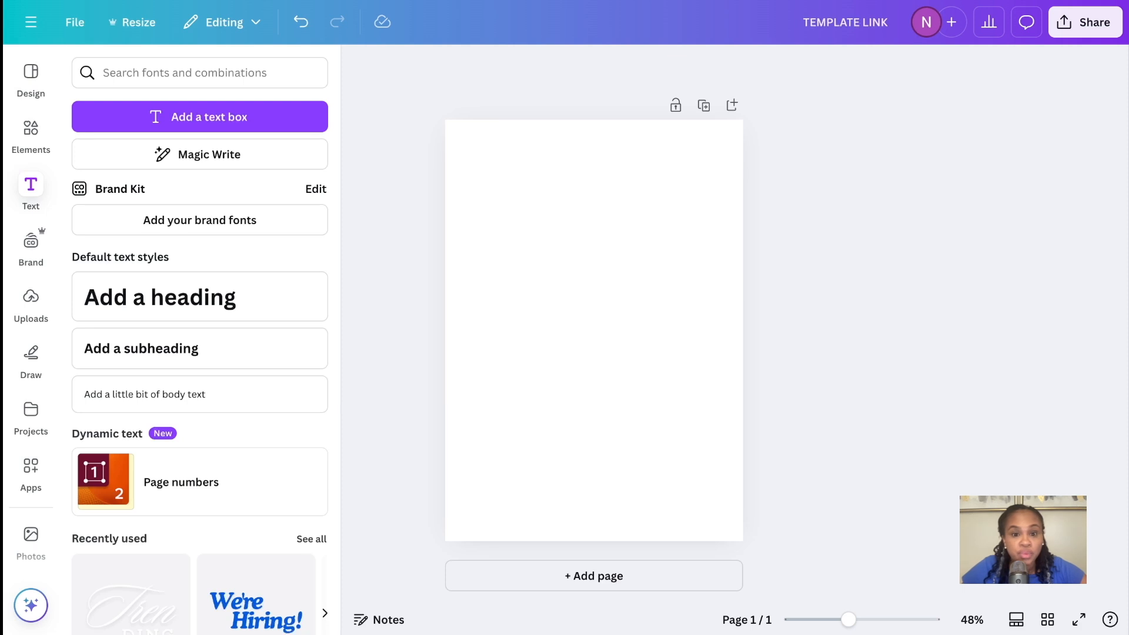
click(660, 298)
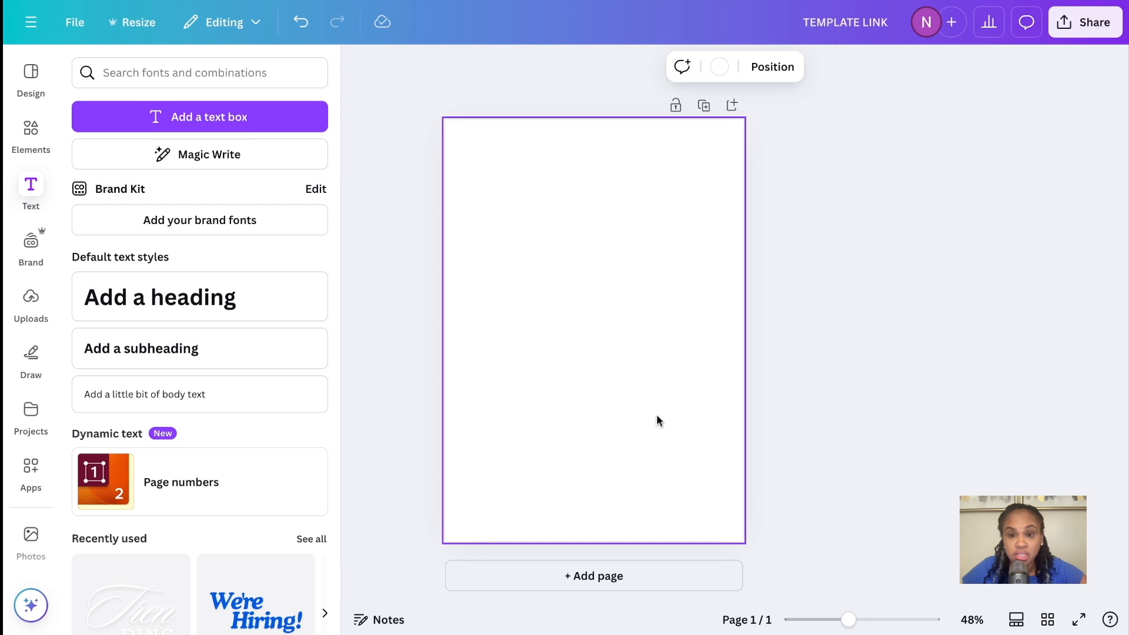
click(883, 357)
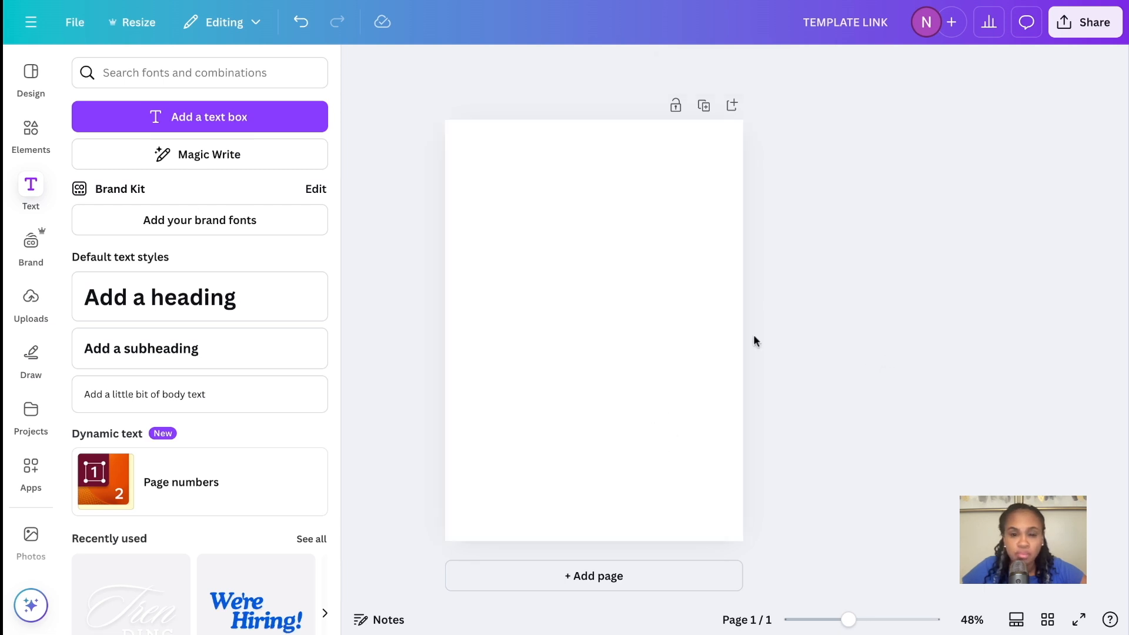
Apply the recently used white marble background to the blank page
click(585, 303)
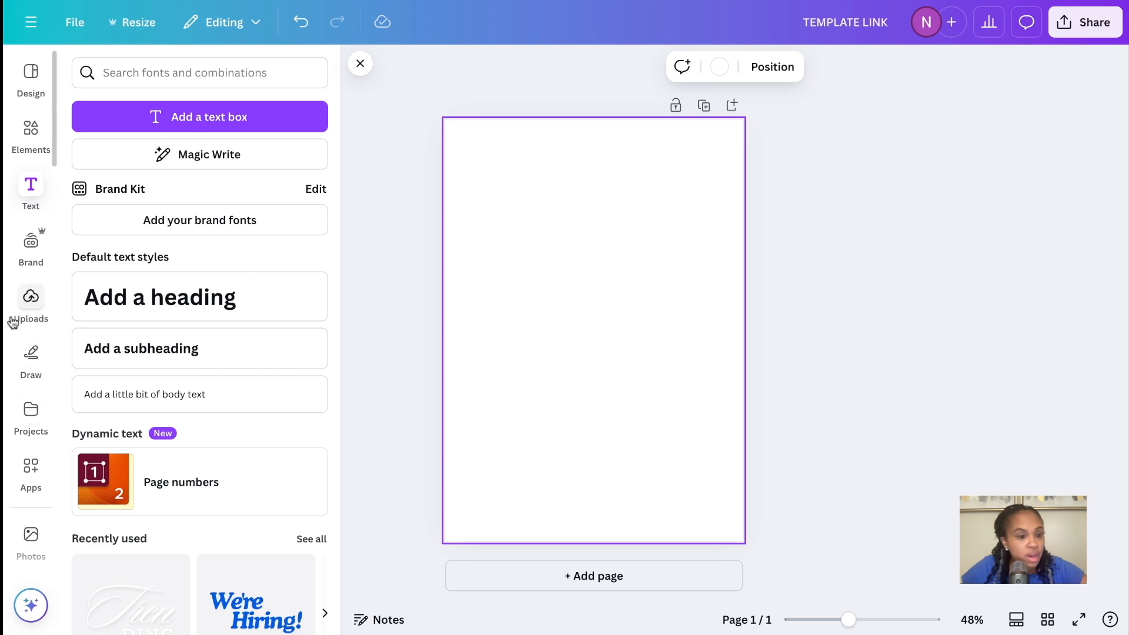
scroll(24, 312, down, 5)
scroll(33, 326, down, 1)
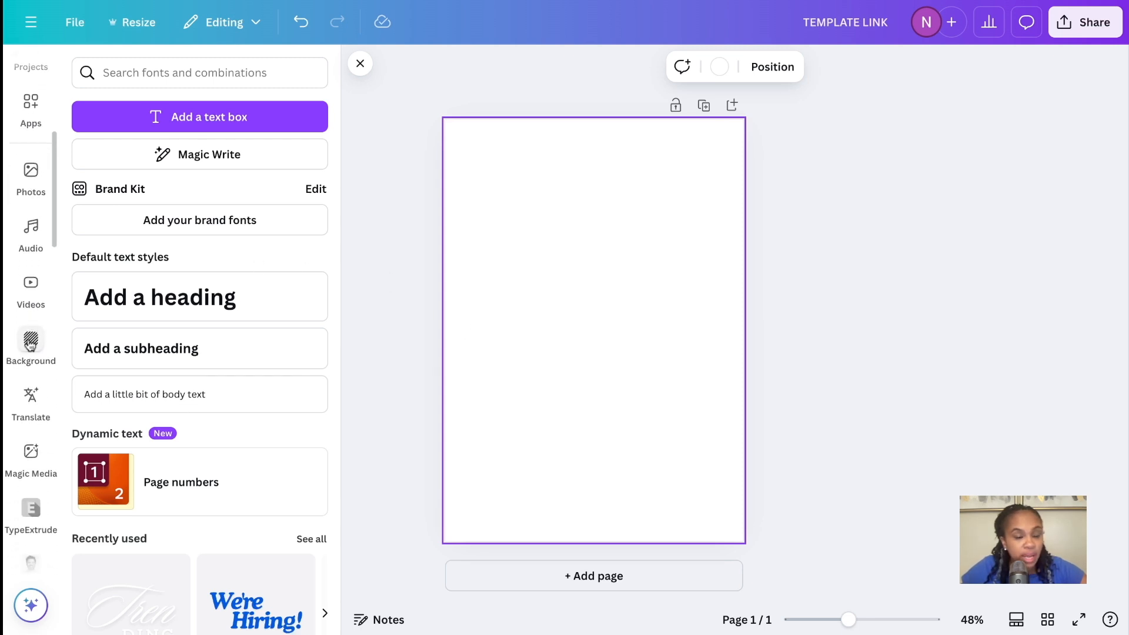
click(31, 339)
click(83, 200)
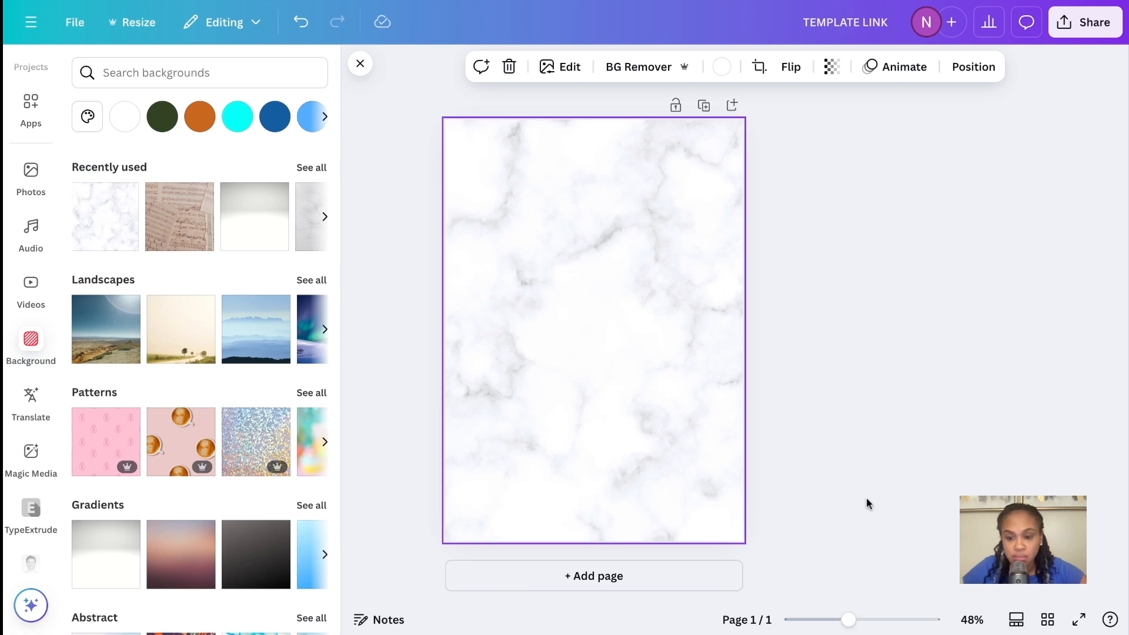
drag(856, 627, 854, 624)
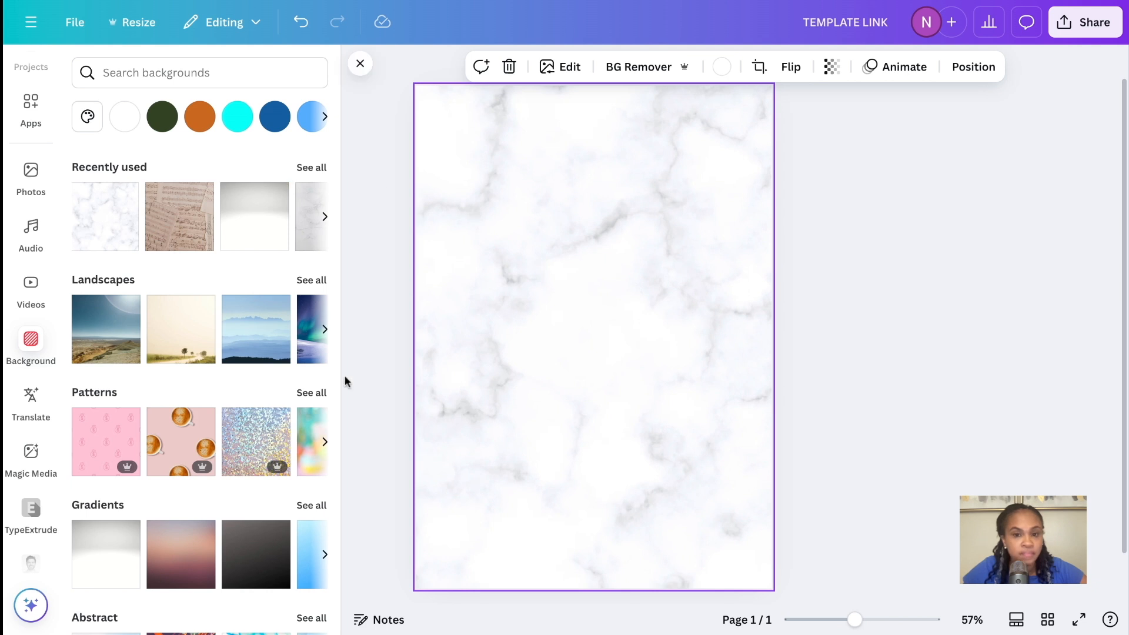
click(840, 289)
click(622, 290)
Add a square shape to the page and fill it with the light blue from the Mermaid Lagoon palette
scroll(22, 252, up, 5)
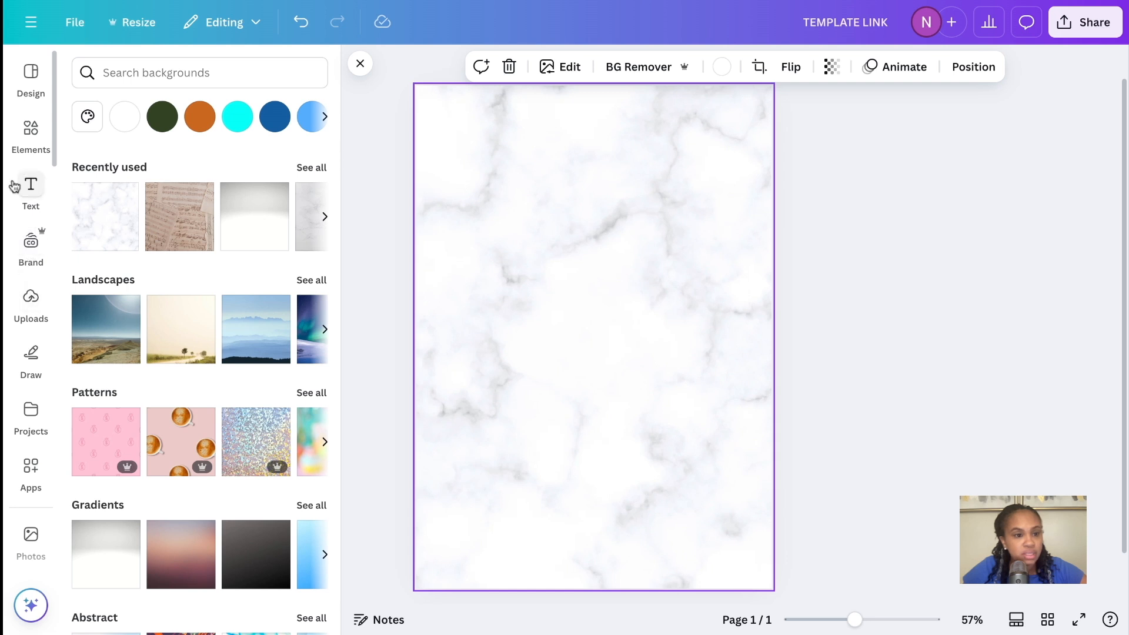
click(32, 141)
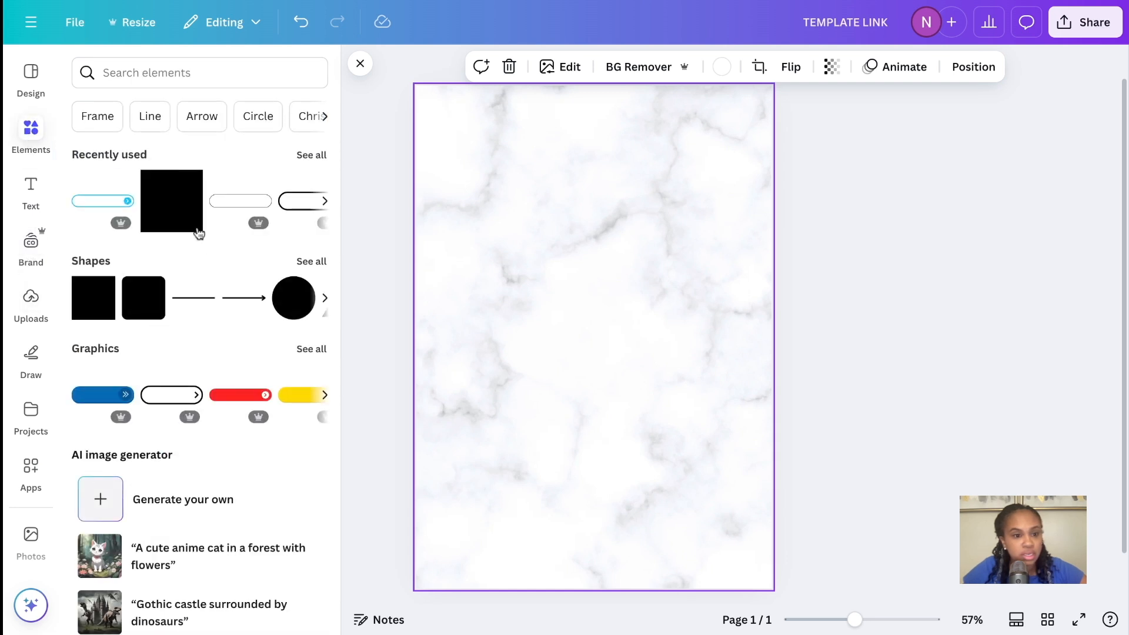
click(182, 196)
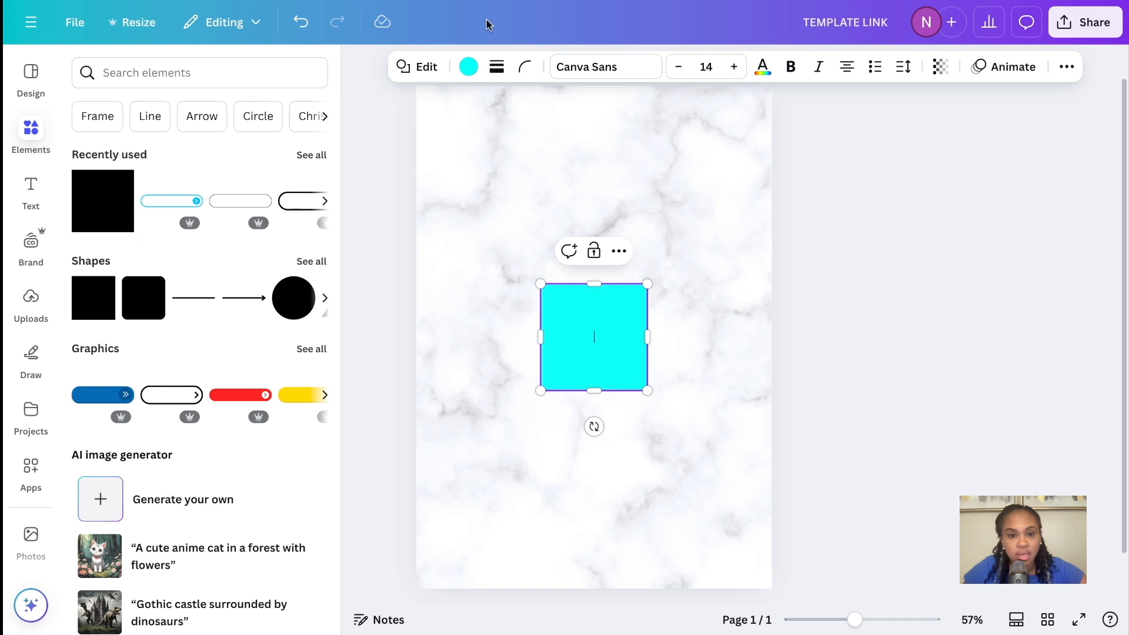
click(469, 67)
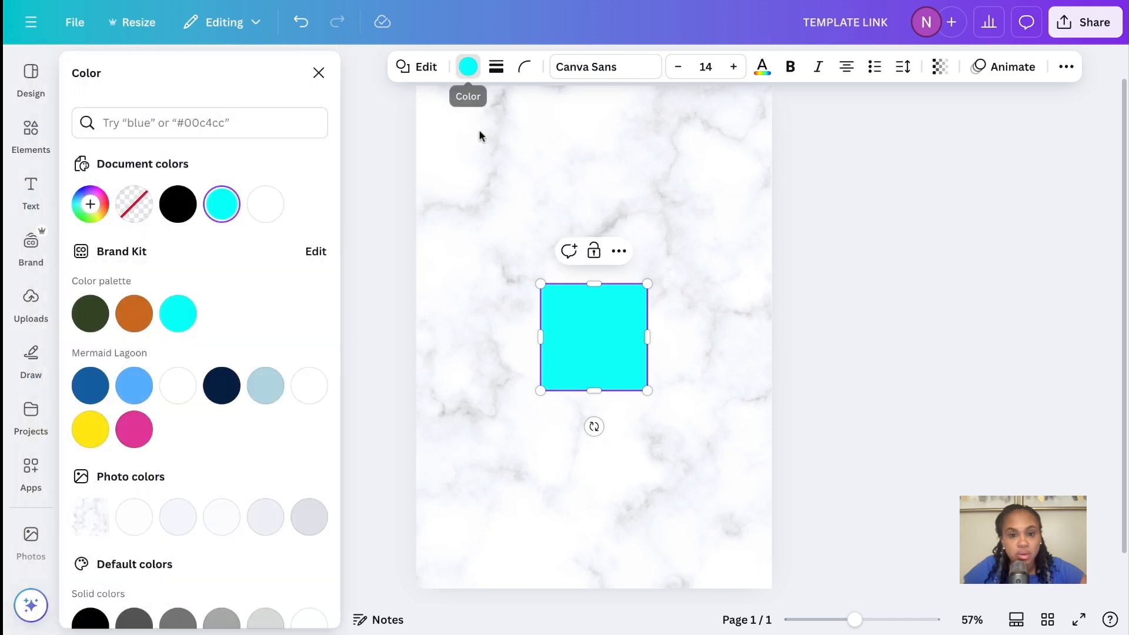
click(263, 402)
Reshape the square into a full-width band across the page's top edge and place a duplicate along the bottom edge
click(691, 358)
drag(601, 360, 477, 120)
scroll(564, 151, down, 3)
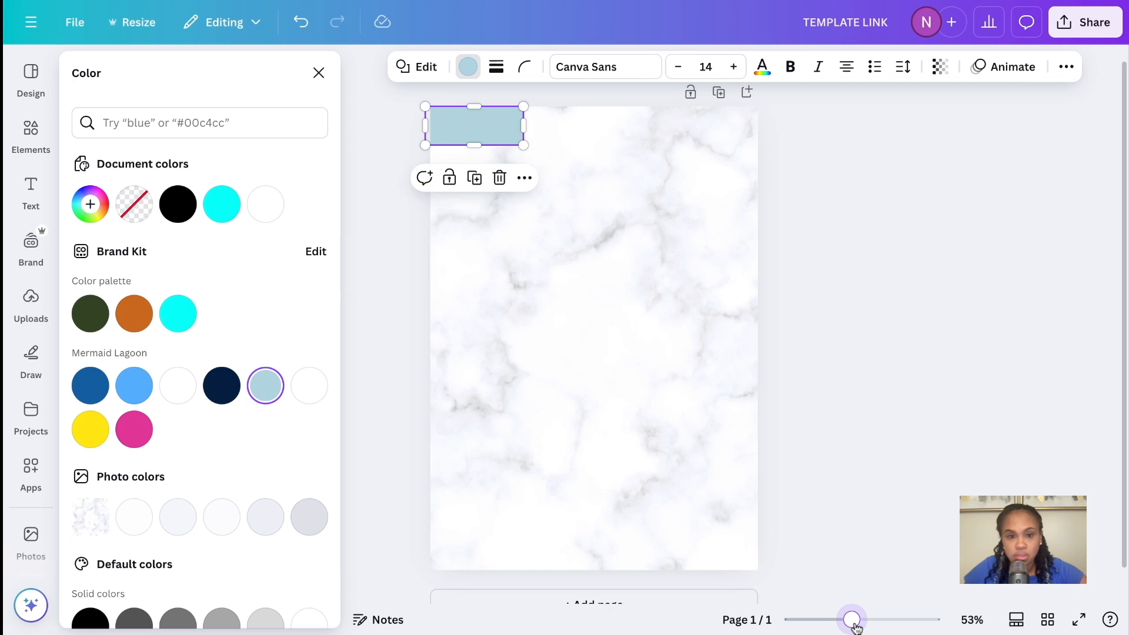
drag(525, 129, 757, 129)
click(590, 182)
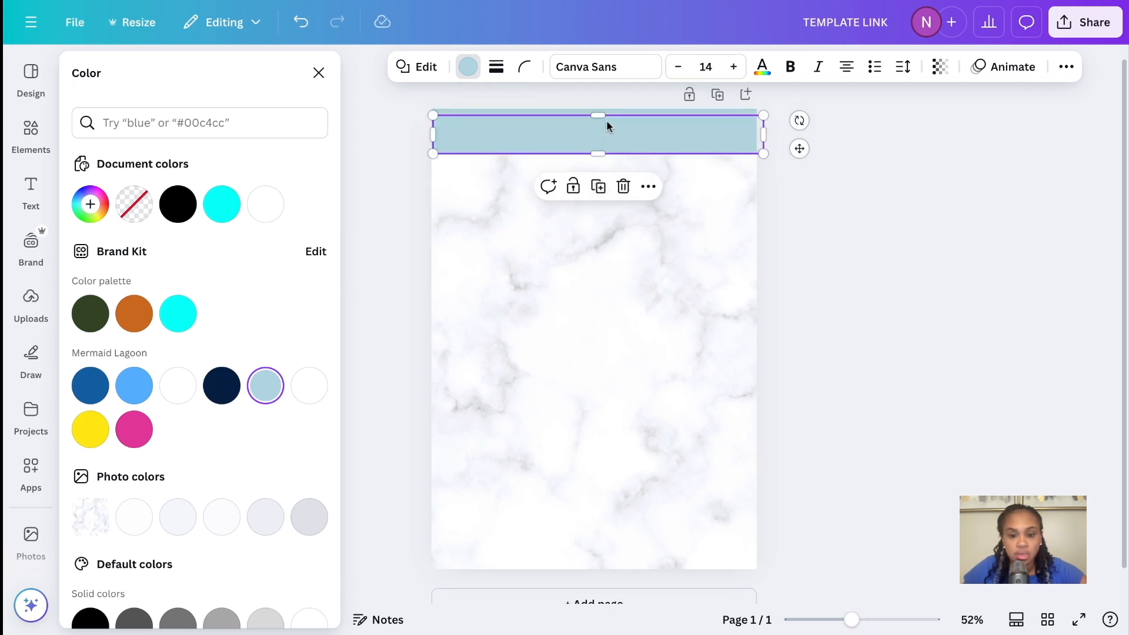
drag(607, 122, 586, 544)
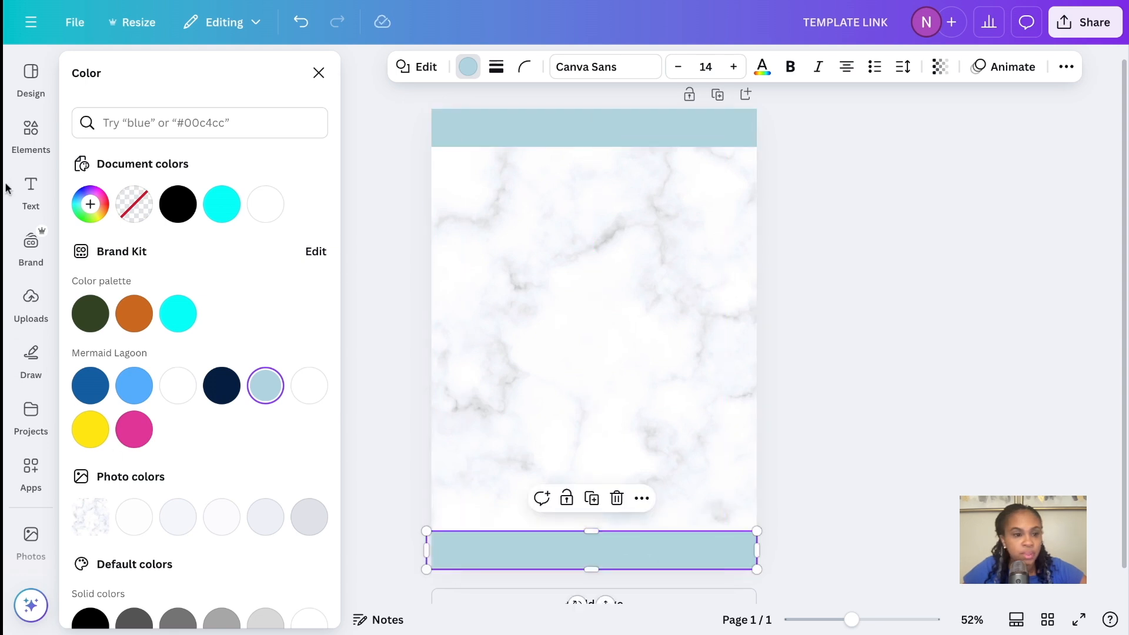
Add a subheading that reads "THANK YOU FOR YOUR PURCHASE"
click(31, 186)
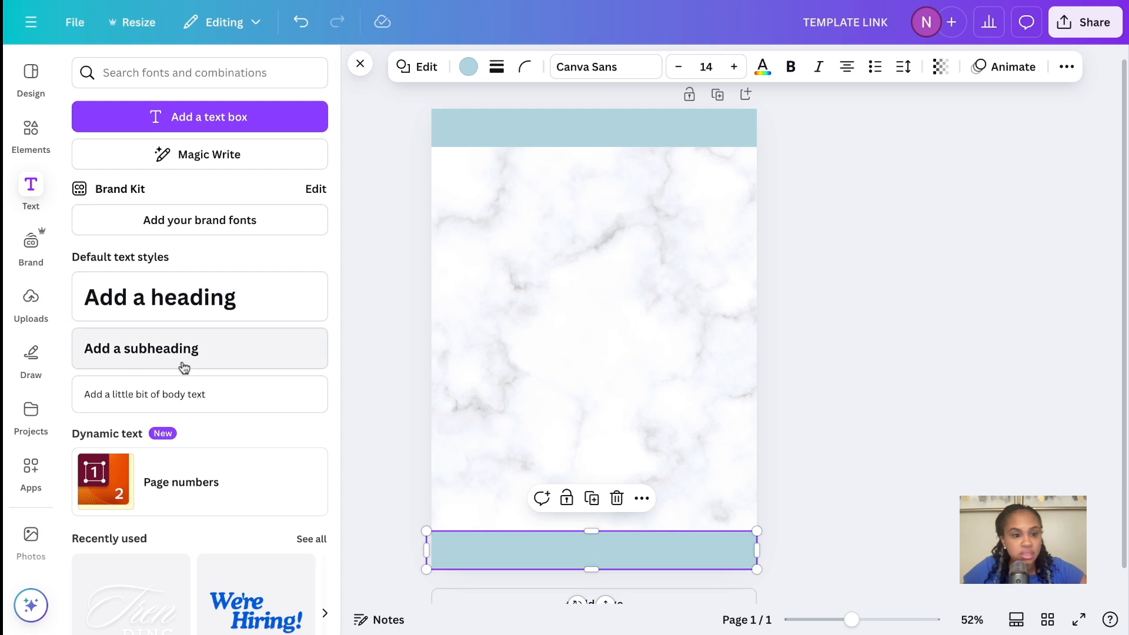
click(202, 360)
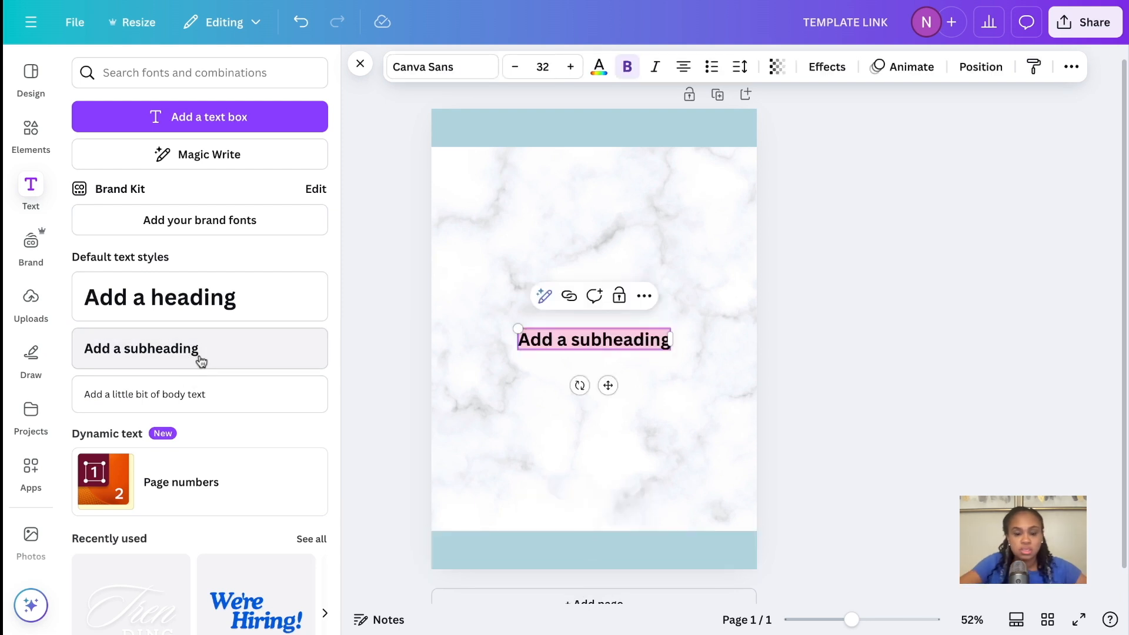
text(T)
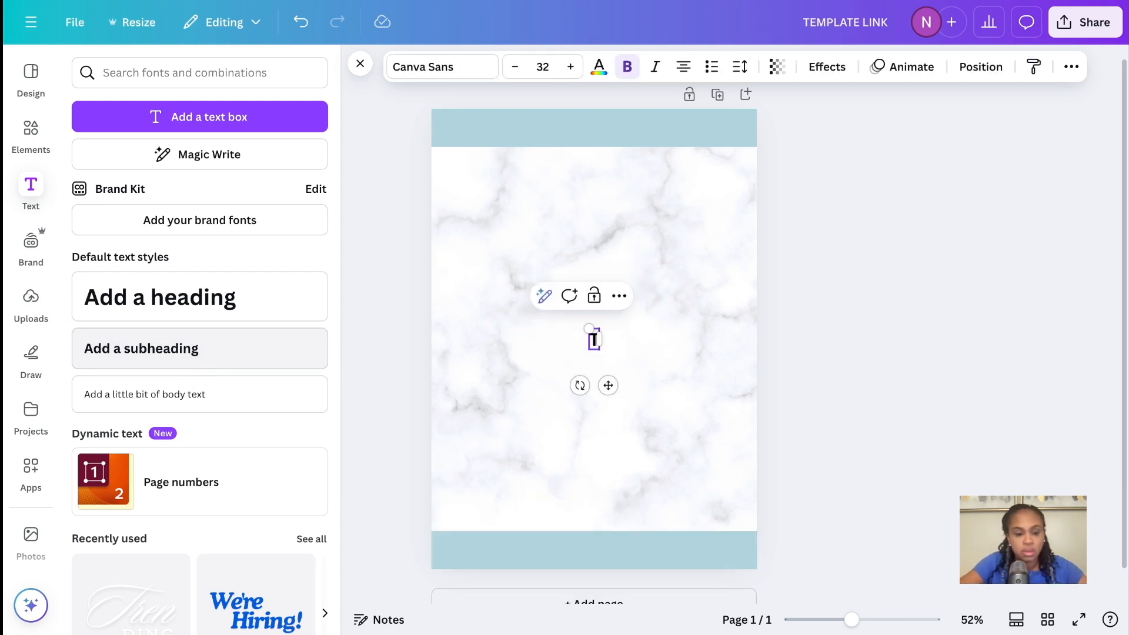
text(HANK YO)
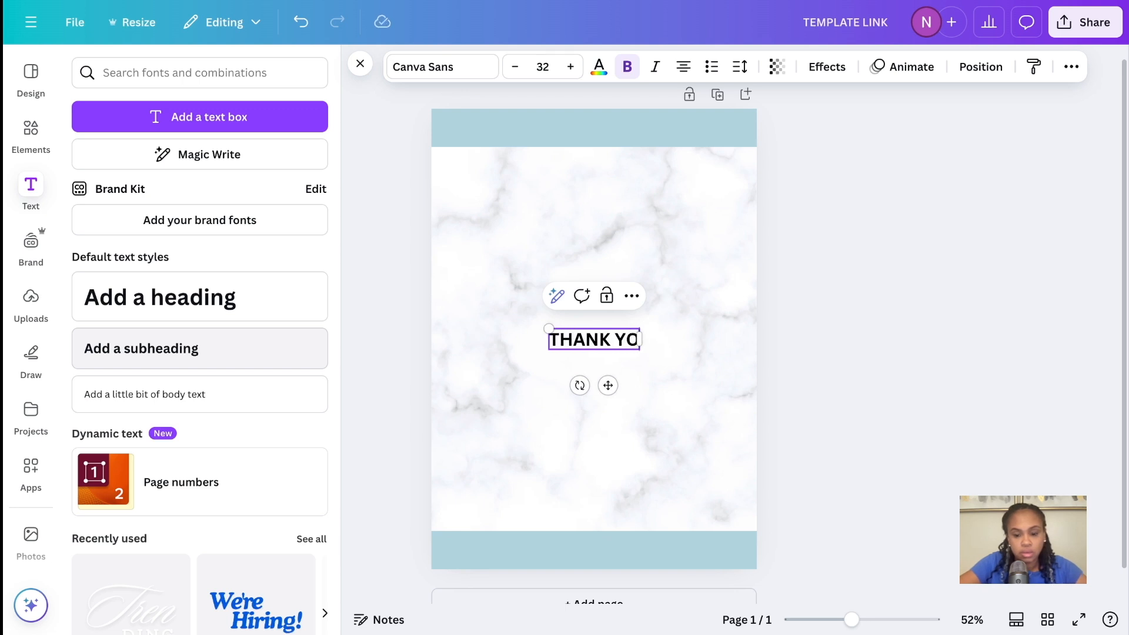
text(U FOR YOUR)
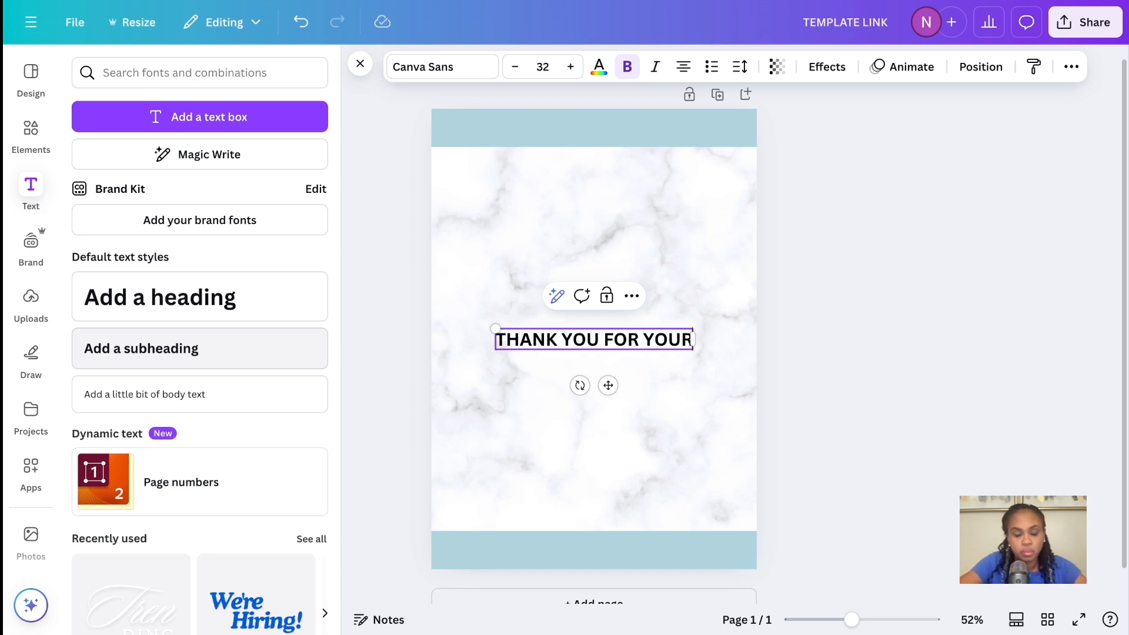
text( PURCHASE)
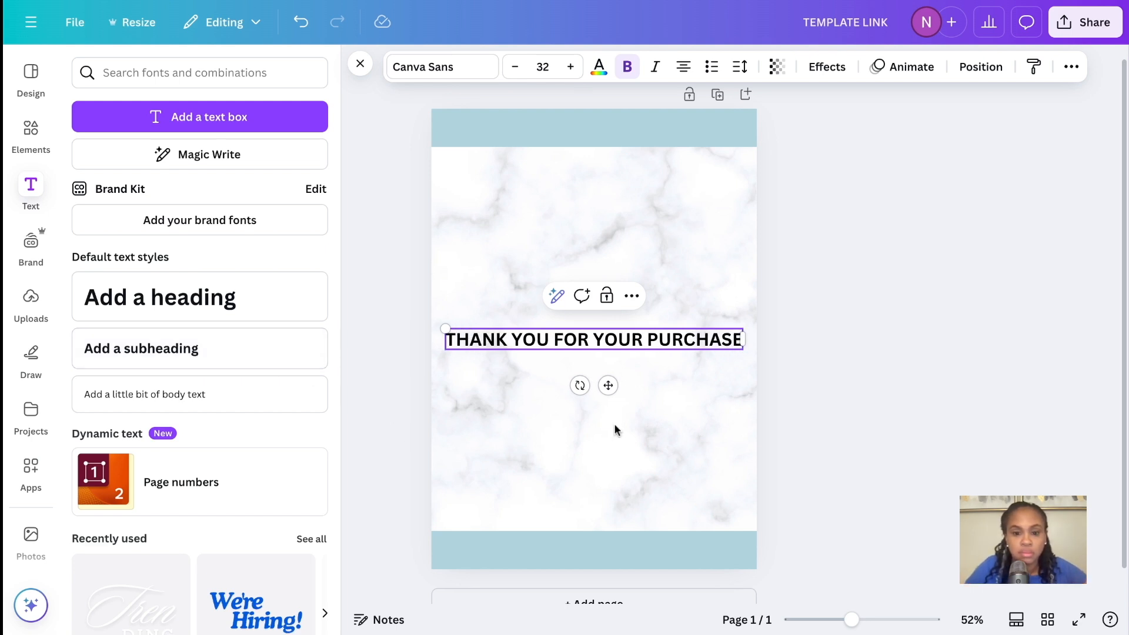
Move the thank-you subheading onto the upper light blue band and centre it there
click(615, 404)
click(618, 346)
drag(608, 385, 613, 388)
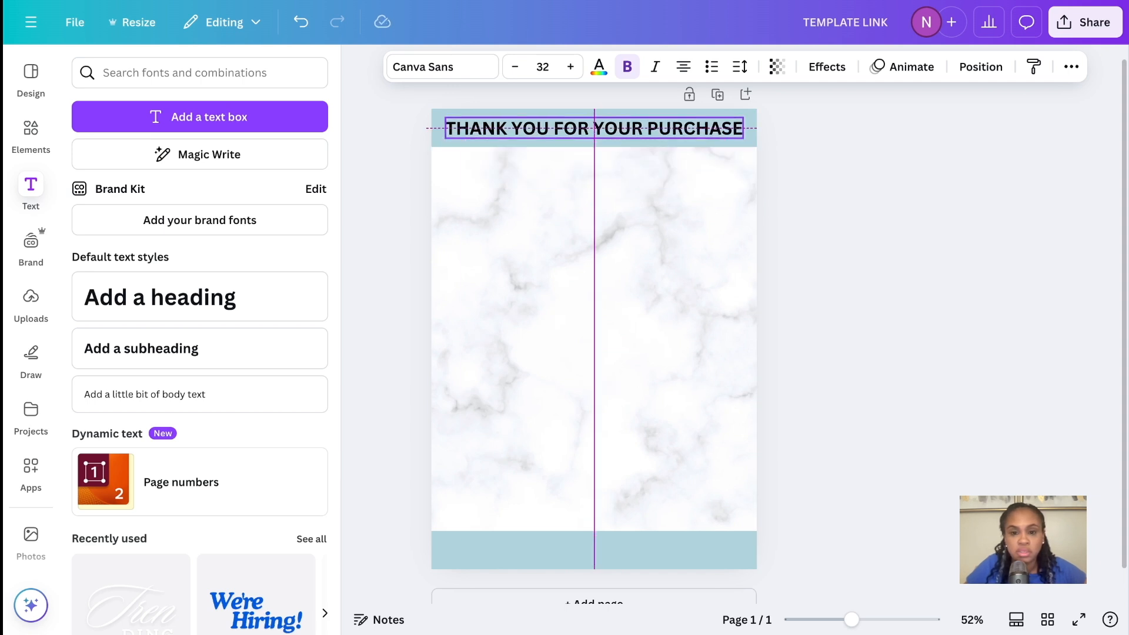
drag(610, 170, 609, 170)
click(691, 280)
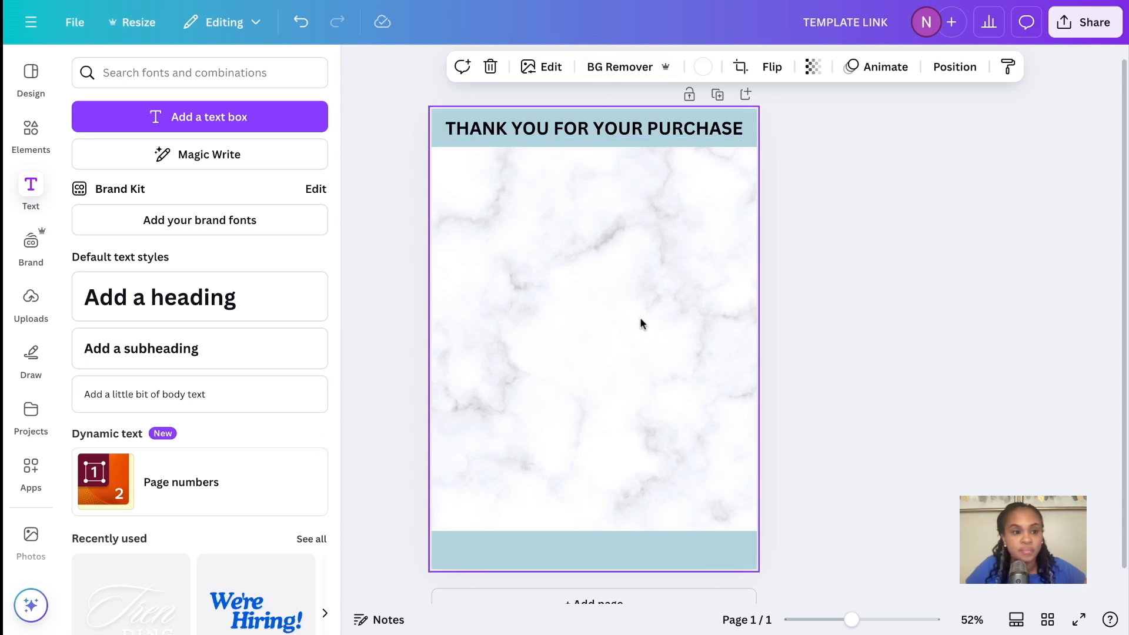
Insert the uploaded "BUYING OR SELLING?" flyer image, shrink it and place it just below the upper band
scroll(641, 338, up, 1)
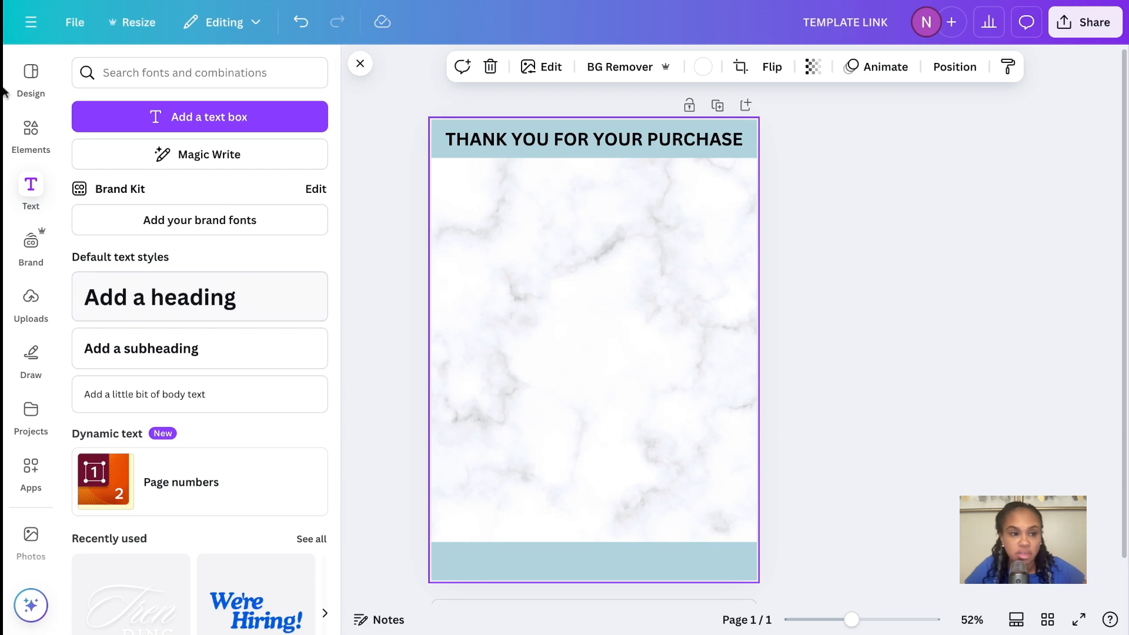
click(33, 301)
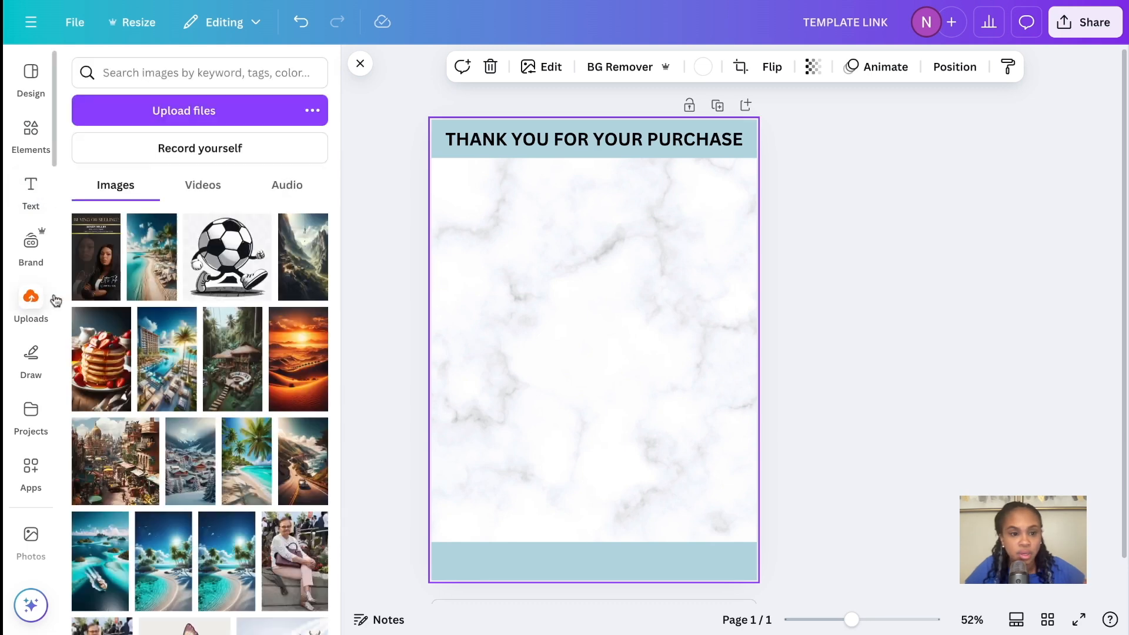
click(96, 257)
drag(690, 519, 622, 399)
mouse_move(587, 341)
mouse_down()
mouse_move(614, 332)
mouse_move(594, 335)
mouse_up()
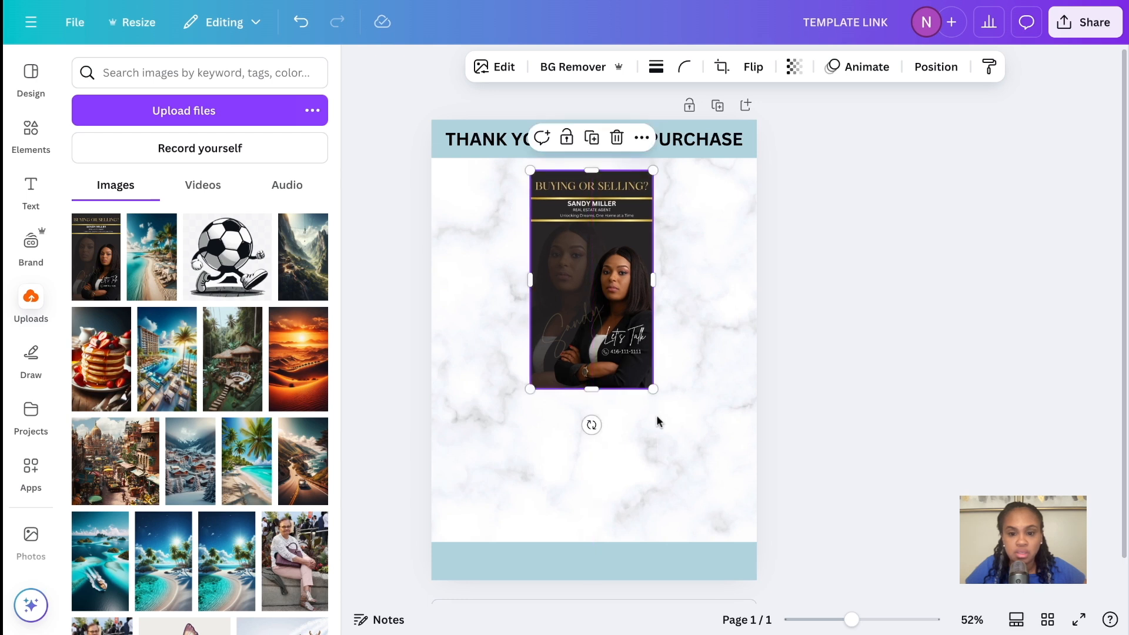
Apply a Drop shadow to the flyer image and enlarge the image slightly
click(656, 424)
click(618, 286)
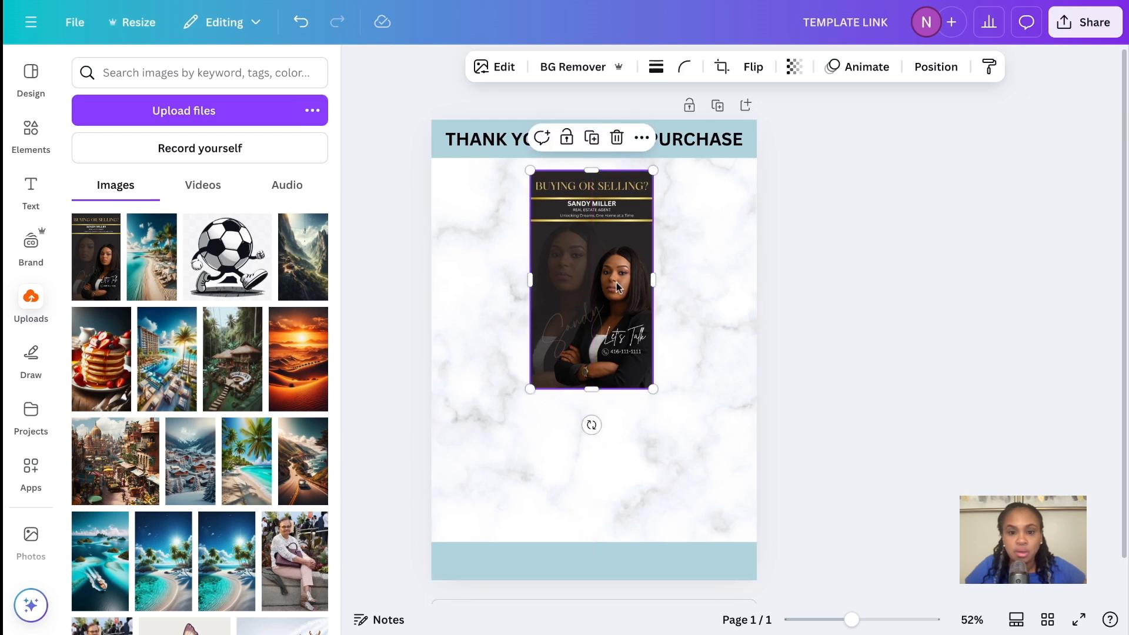
click(497, 69)
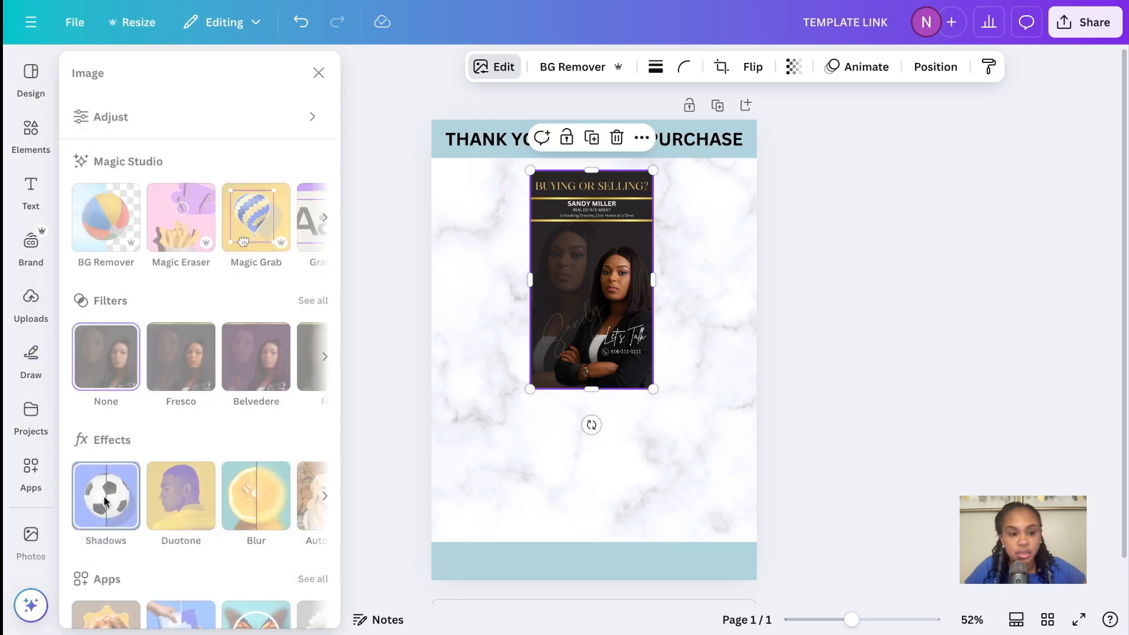
click(114, 501)
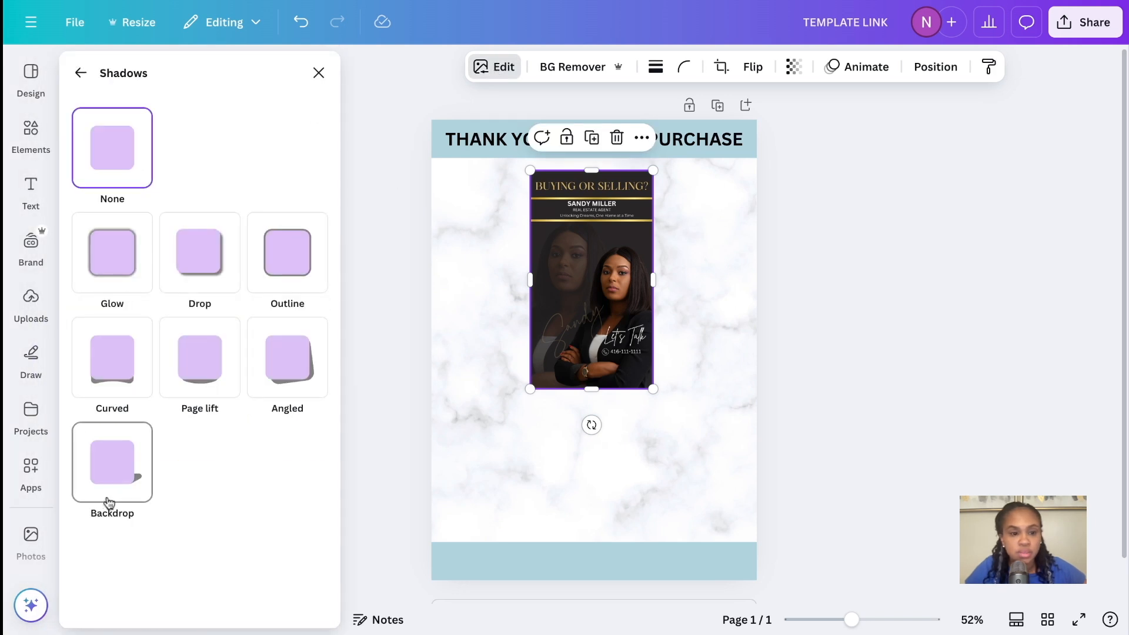
click(206, 248)
click(656, 505)
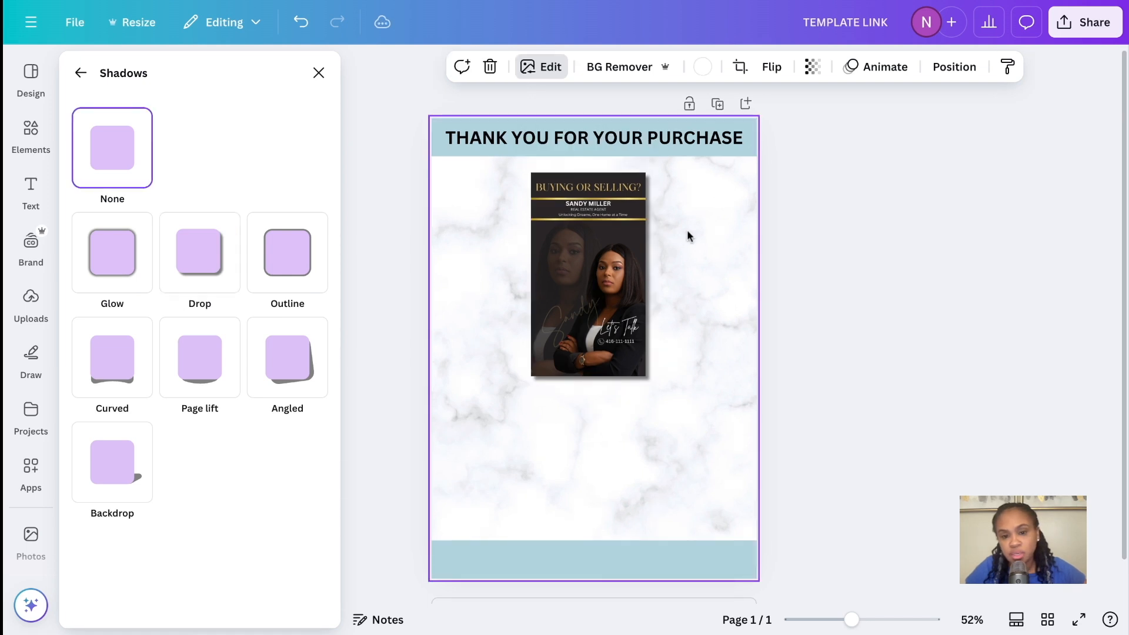
click(647, 380)
drag(652, 387, 657, 399)
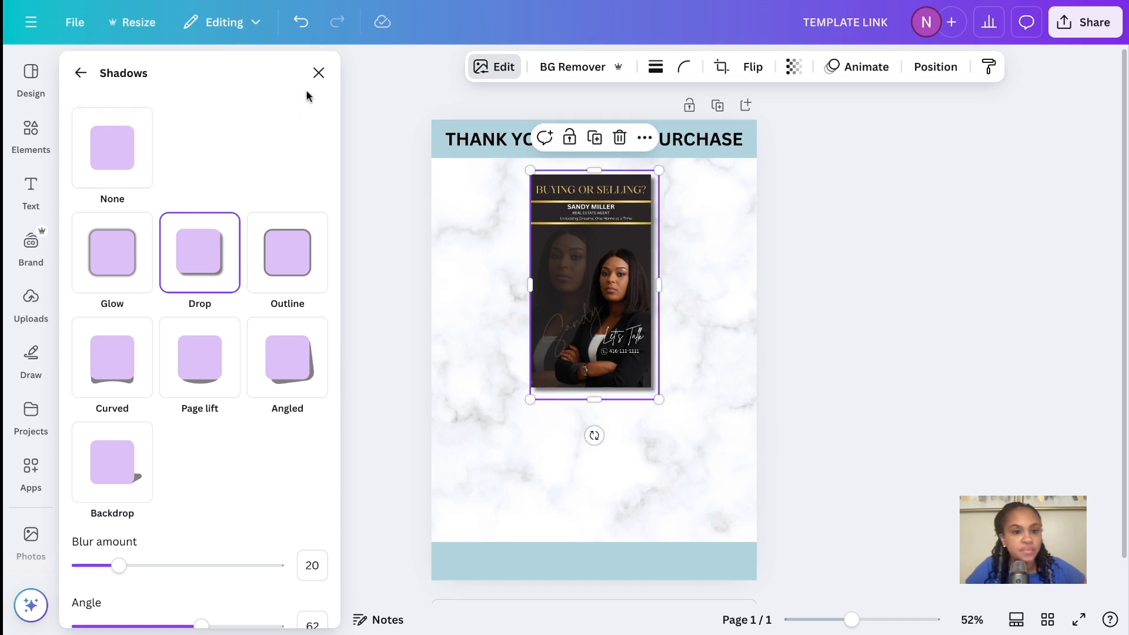
Search the elements library for "BUTTON"
click(30, 134)
click(154, 72)
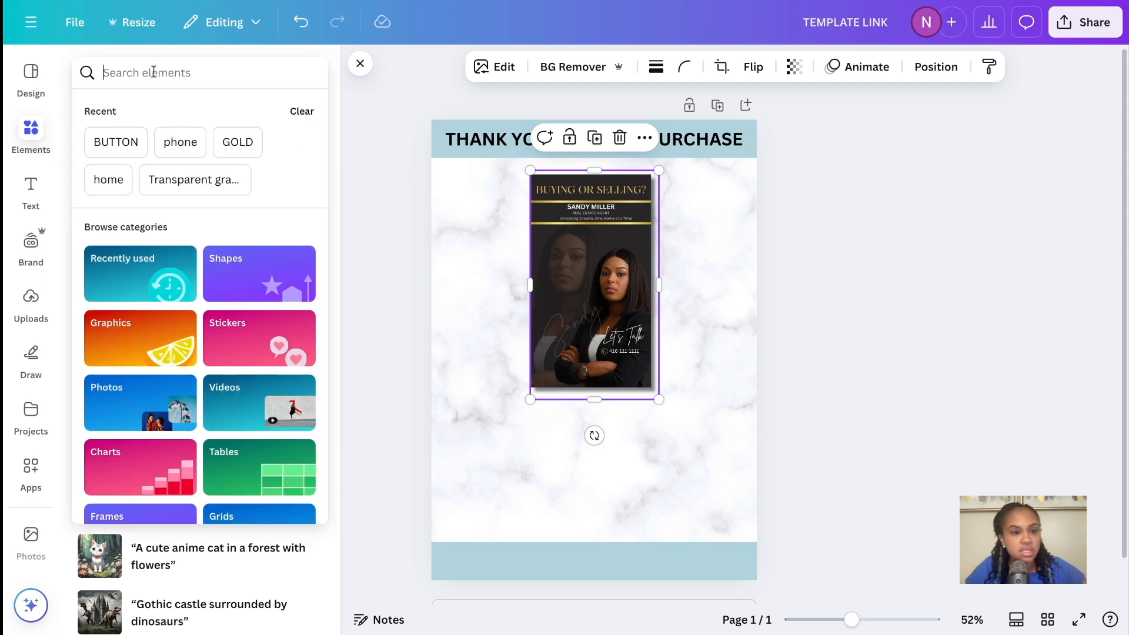
text(BUTTON)
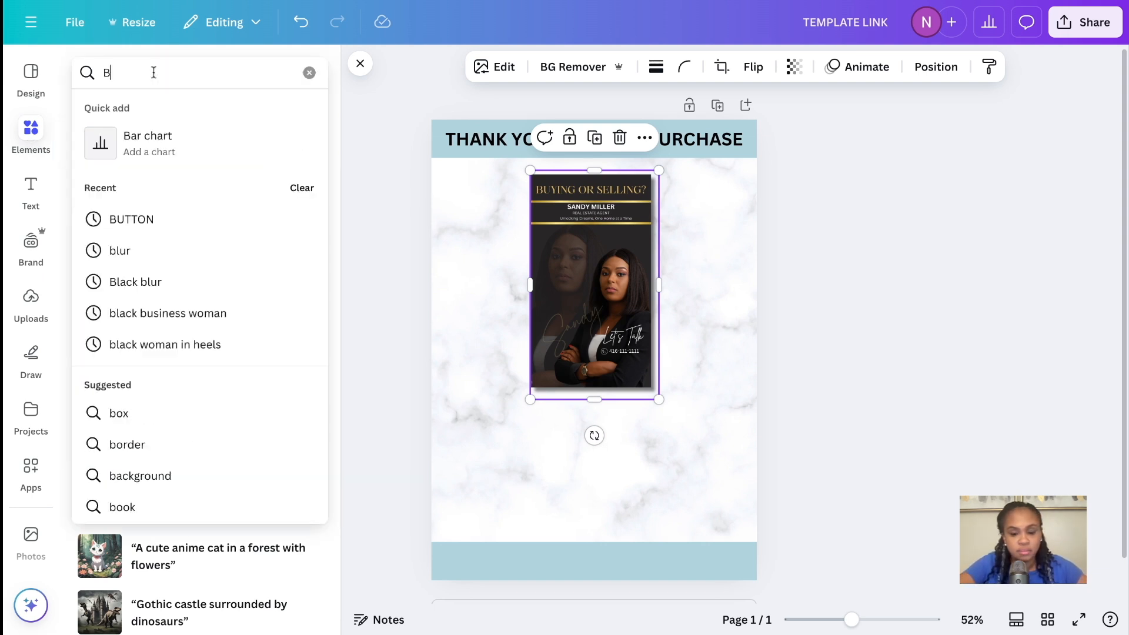
key(Return)
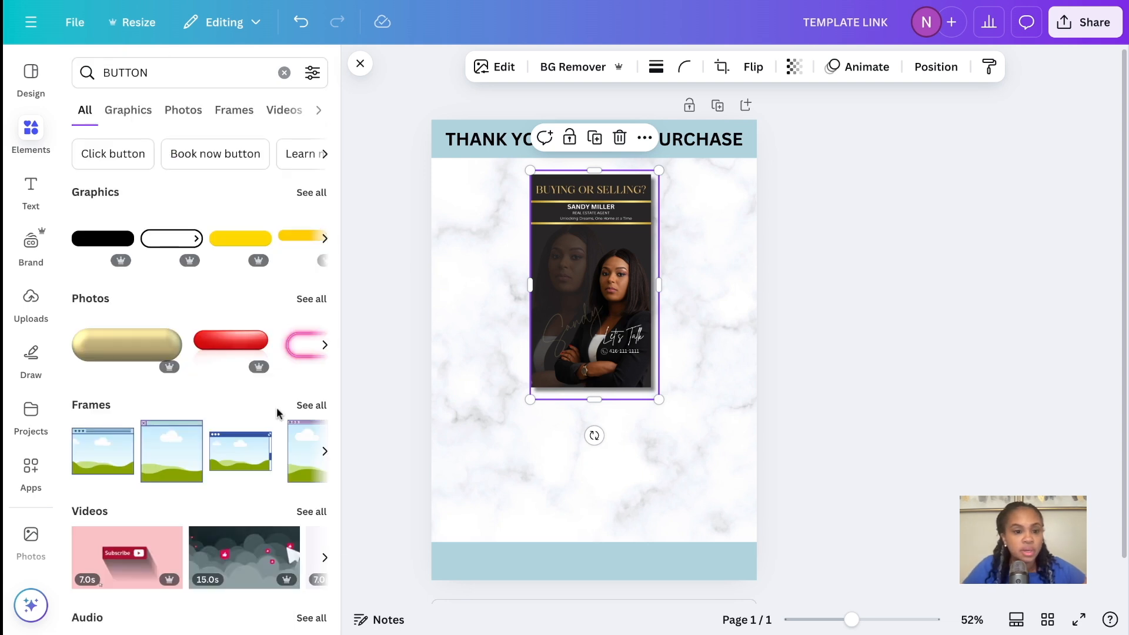
Insert the white rounded button graphic with the blue outline and arrow, place it below the flyer and enlarge it slightly
scroll(278, 410, down, 2)
scroll(278, 410, up, 2)
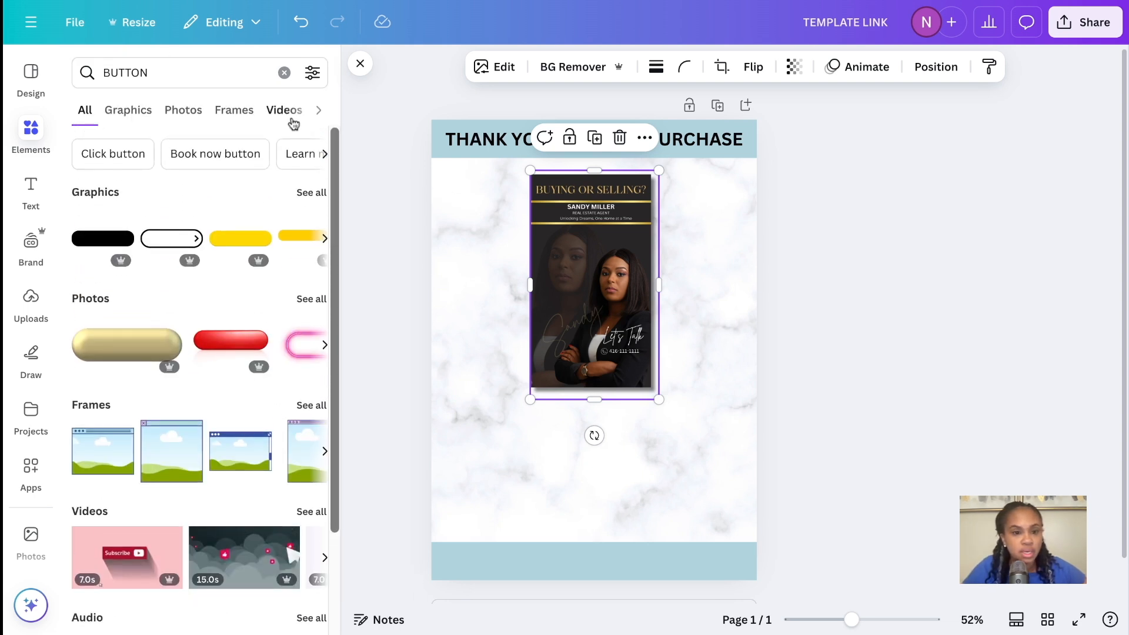
click(308, 195)
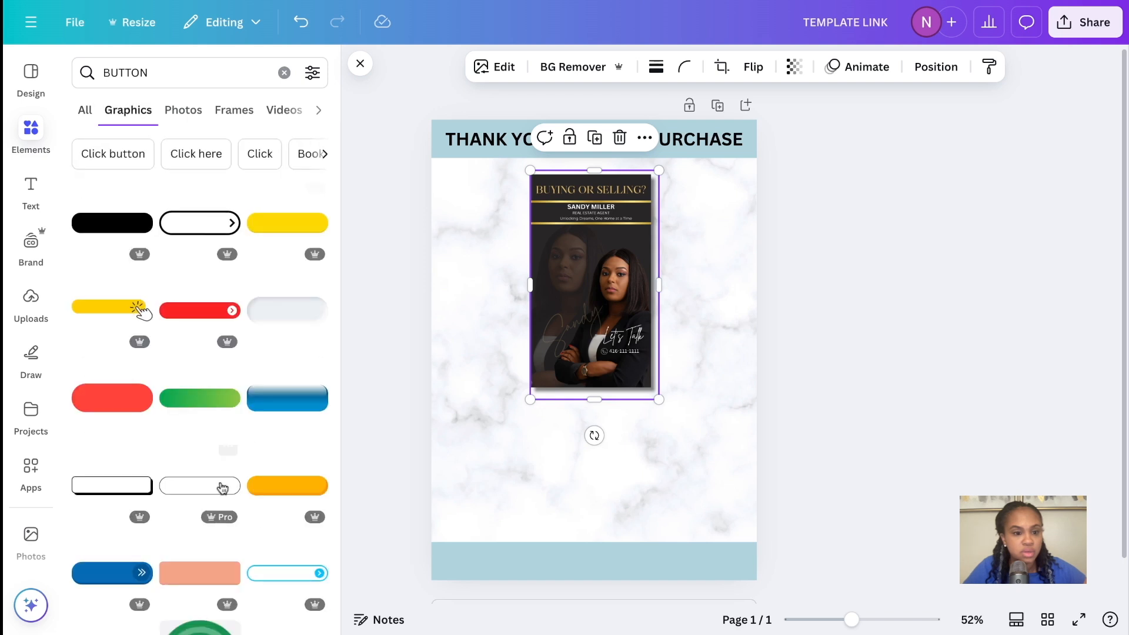
scroll(227, 510, down, 3)
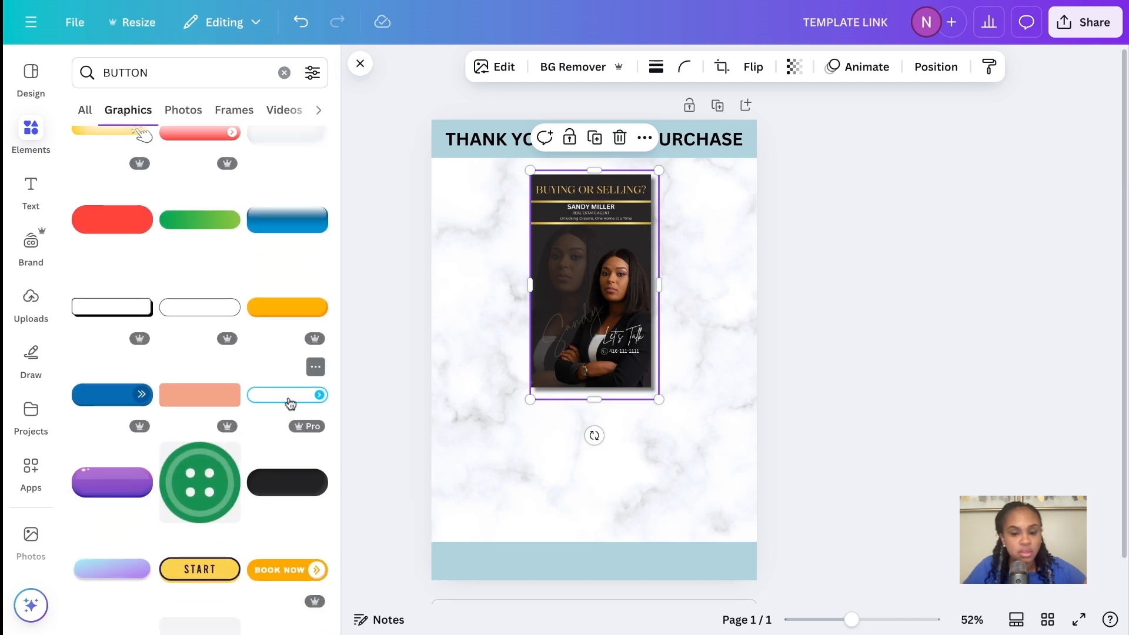
click(288, 403)
drag(609, 399, 605, 474)
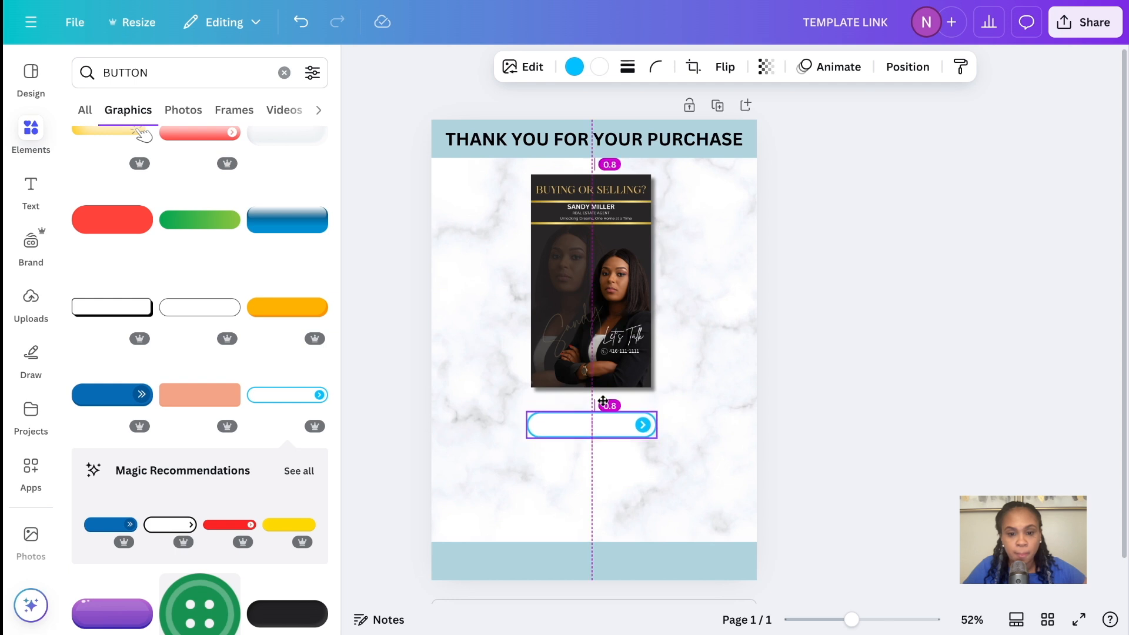
mouse_move(653, 416)
mouse_down()
mouse_move(684, 405)
mouse_move(640, 419)
mouse_up()
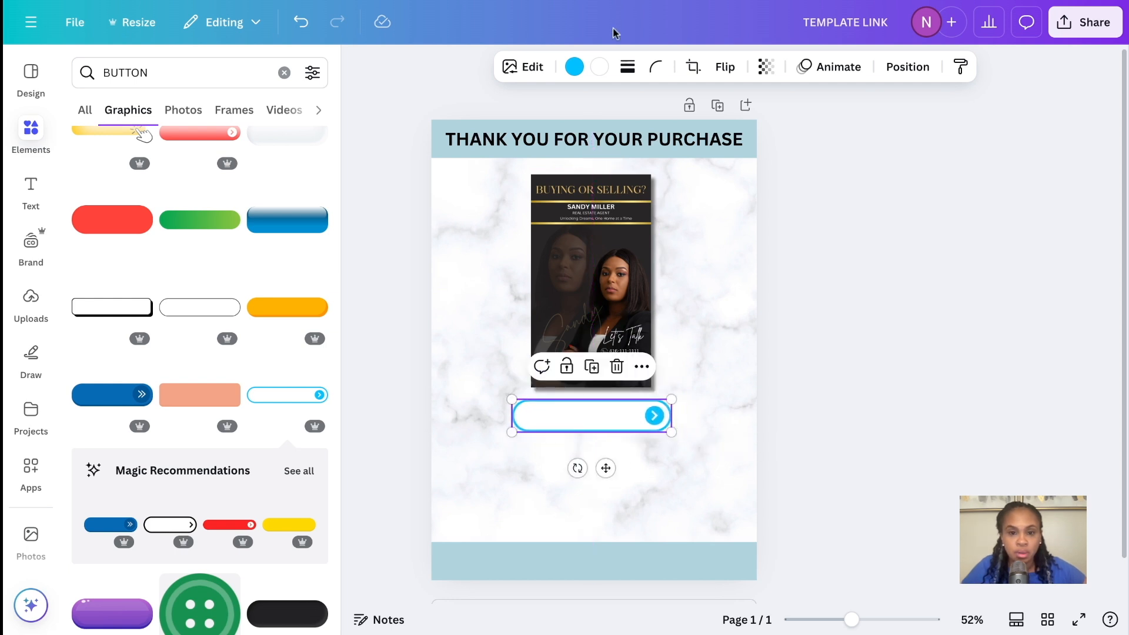
Recolour the button's bright blue outline and arrow to the document's light blue and nudge the button into place beneath the flyer
click(574, 66)
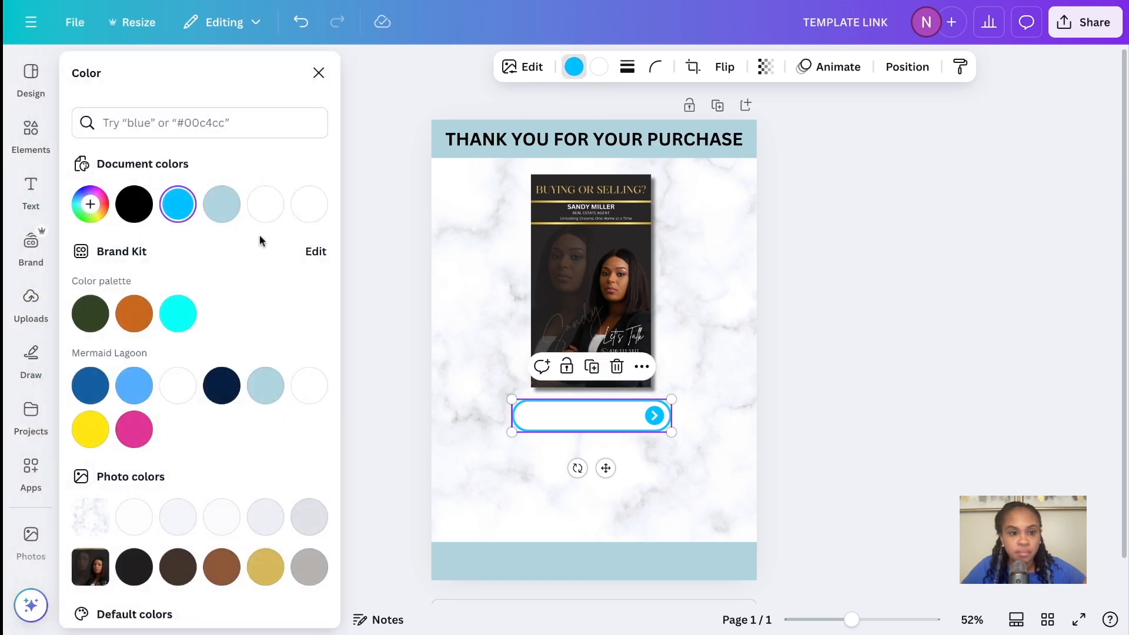
click(221, 204)
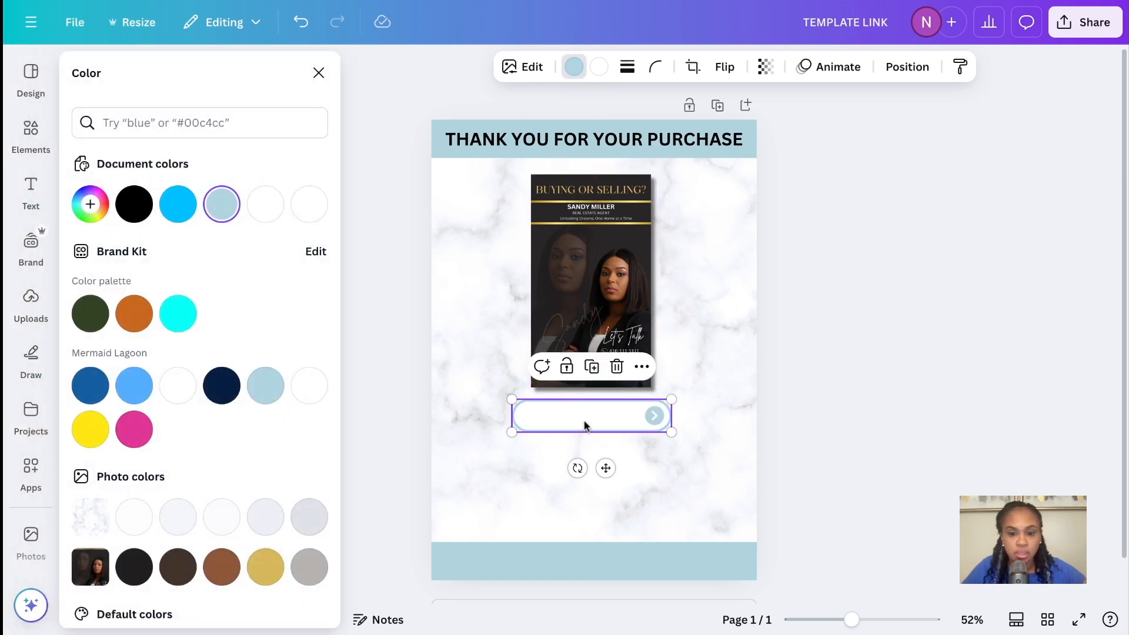
drag(585, 425, 593, 429)
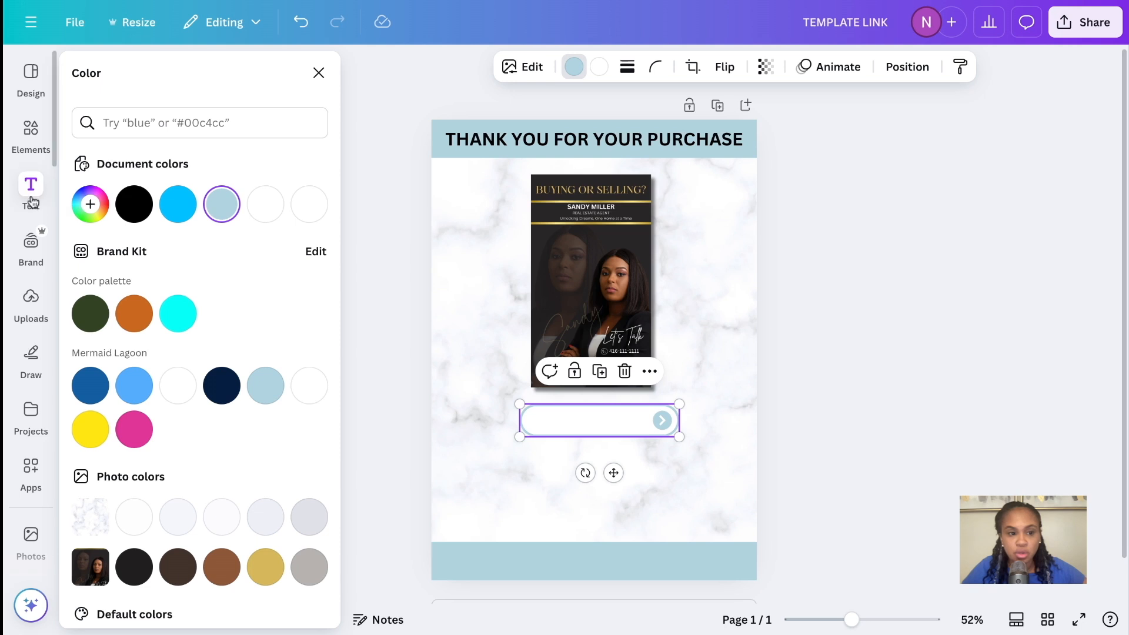
Add a body text box reading "CLICK HERE FOR TEMPLATE"
click(31, 188)
click(147, 393)
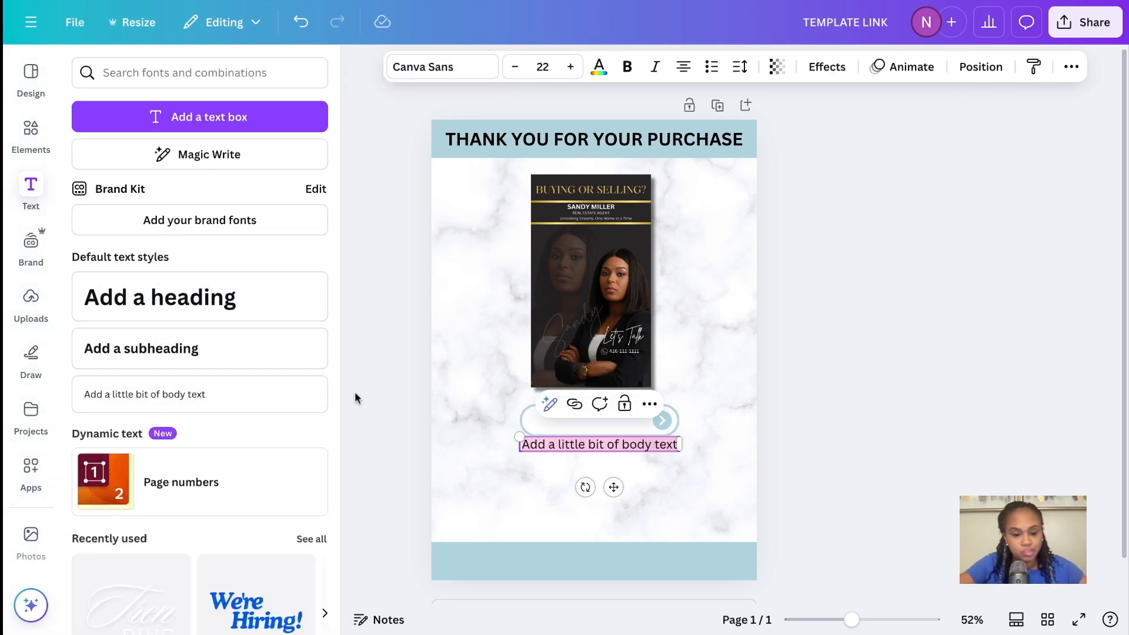
text(CLICK HERE FOR TEMPLATE)
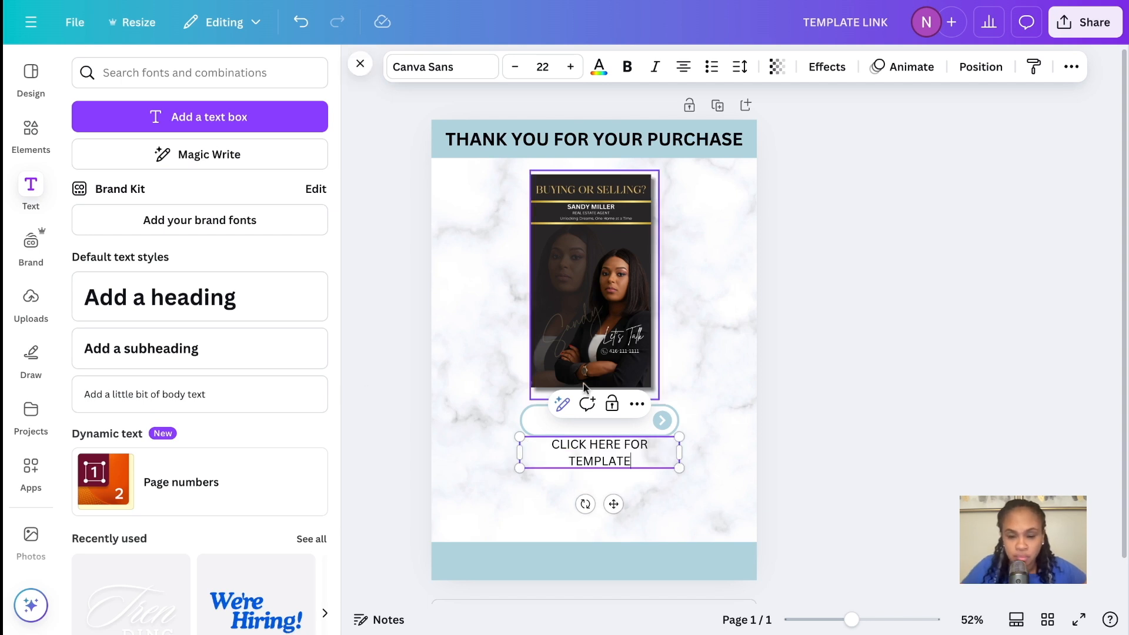
Widen the button label's text box to fit one line, make the text bold and shrink it to about size 18.6
drag(680, 453, 516, 445)
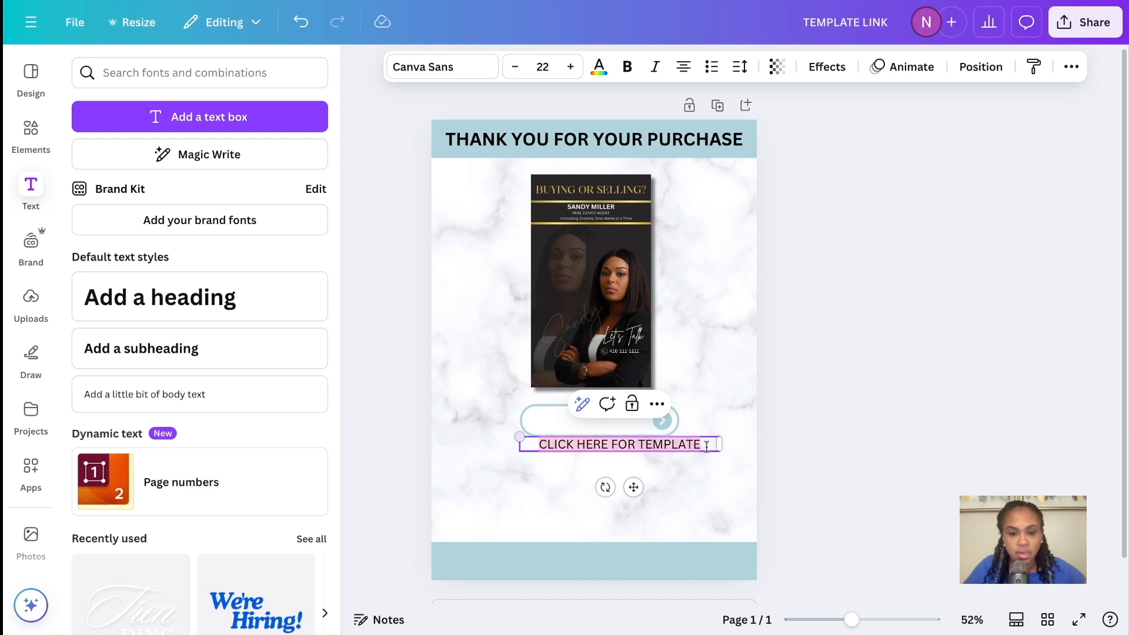
click(627, 66)
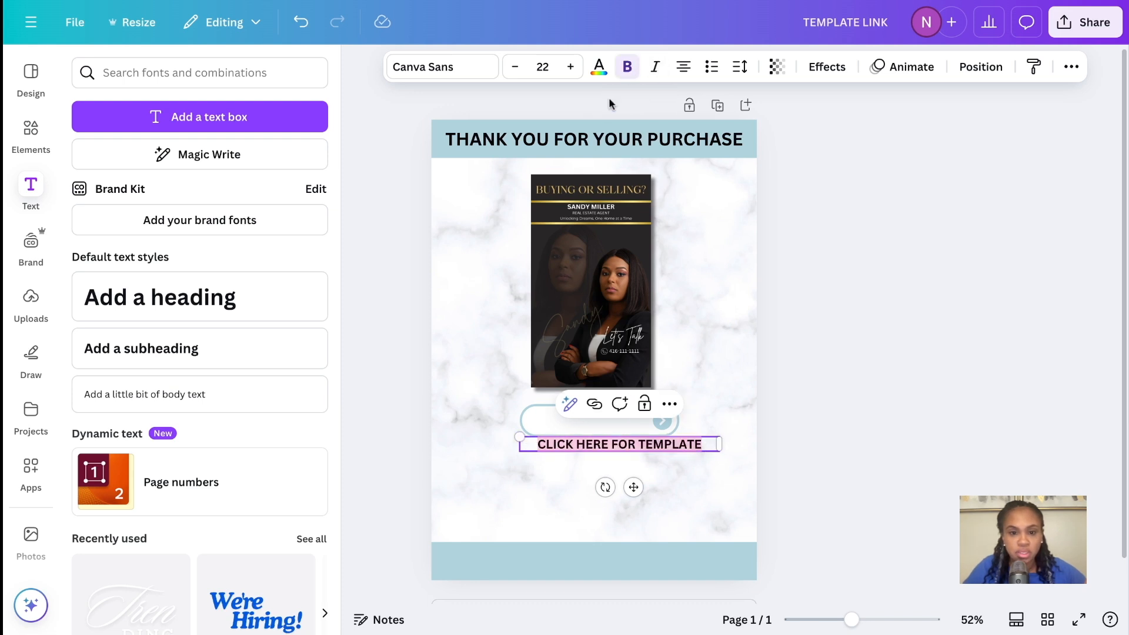
drag(521, 436, 556, 449)
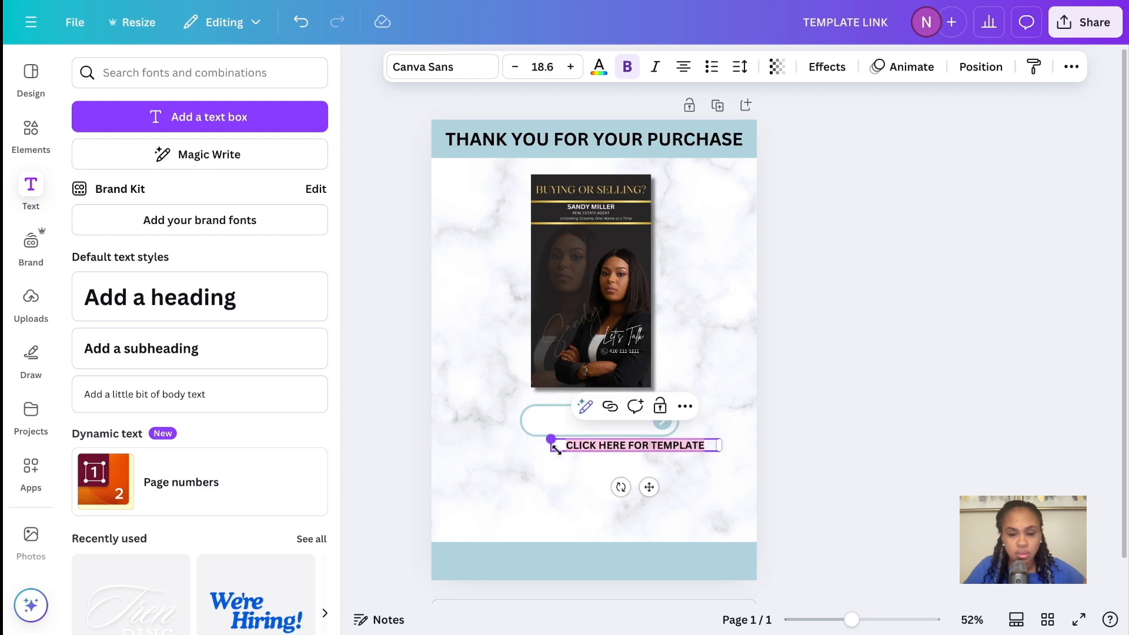
Move the label onto the button and shrink its text to about size 17.2 so it fits inside
drag(650, 487, 651, 491)
drag(686, 428, 682, 428)
drag(515, 423, 515, 425)
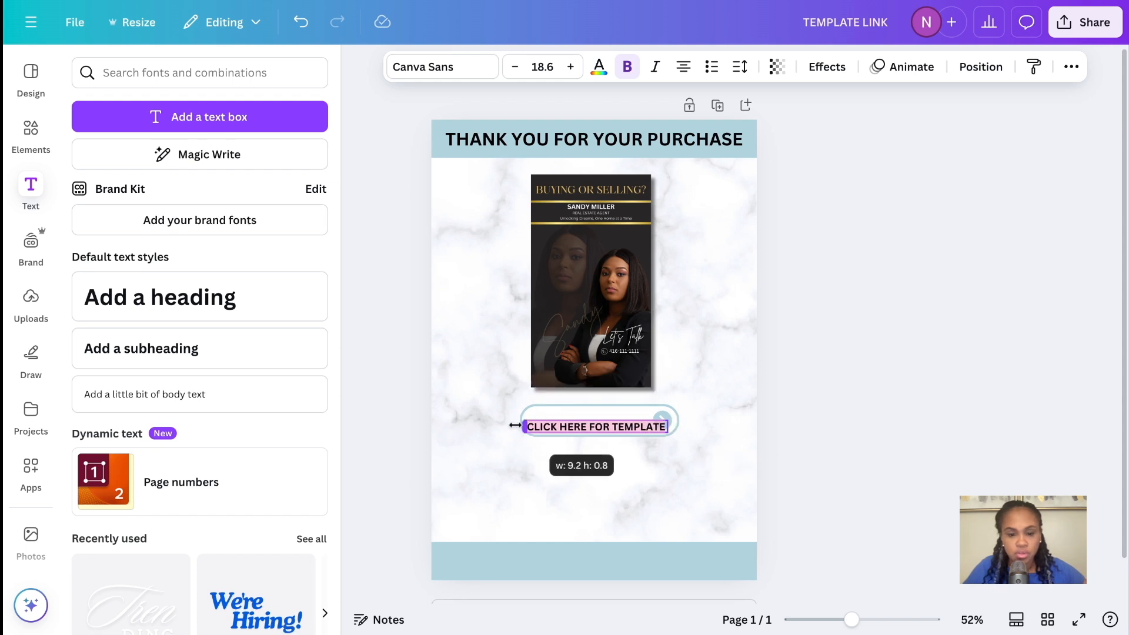
drag(519, 420, 530, 420)
Enlarge the button slightly and centre the label vertically within it, clear of the arrow
click(571, 419)
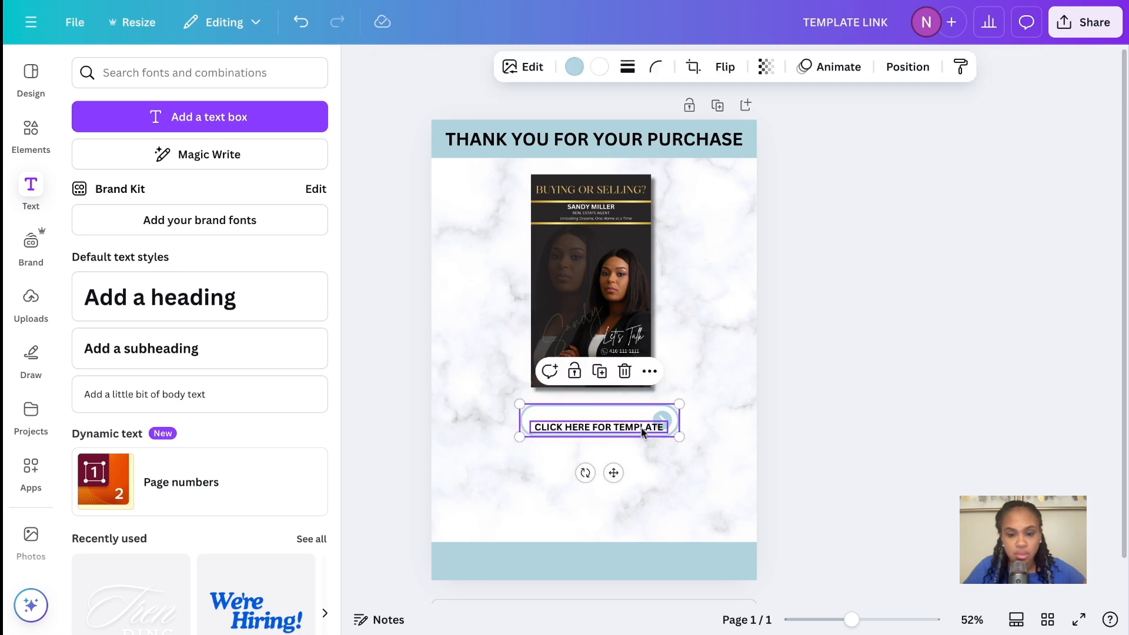
drag(676, 438, 695, 440)
click(610, 431)
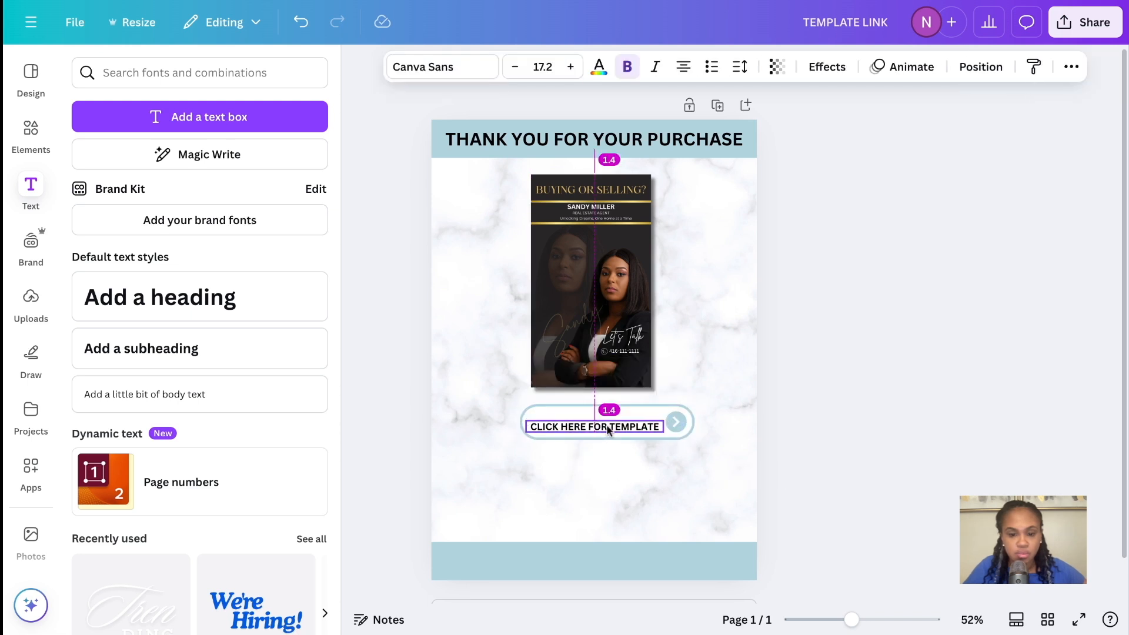
drag(609, 431, 608, 430)
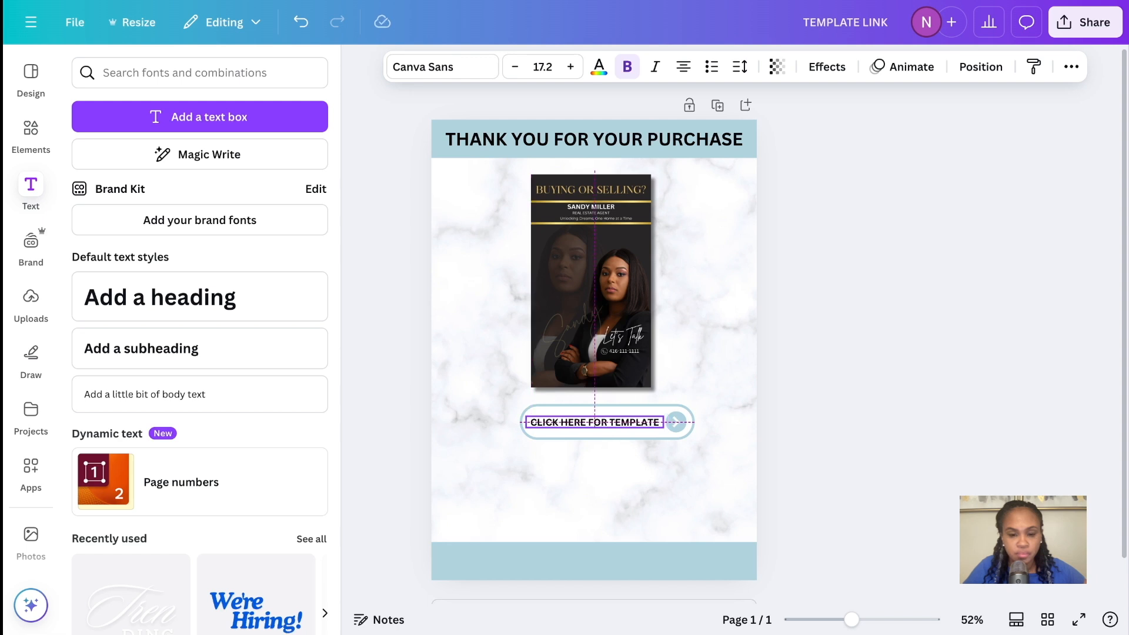
click(693, 478)
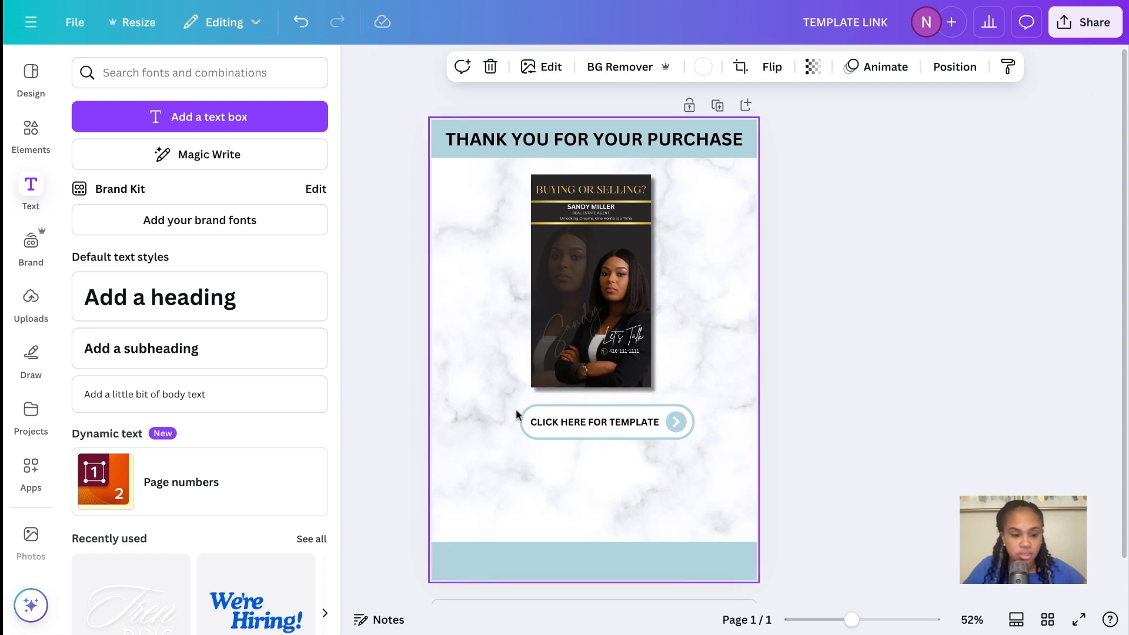
Move the button and its label together to centre them under the flyer, leaving a small gap below the image
click(541, 411)
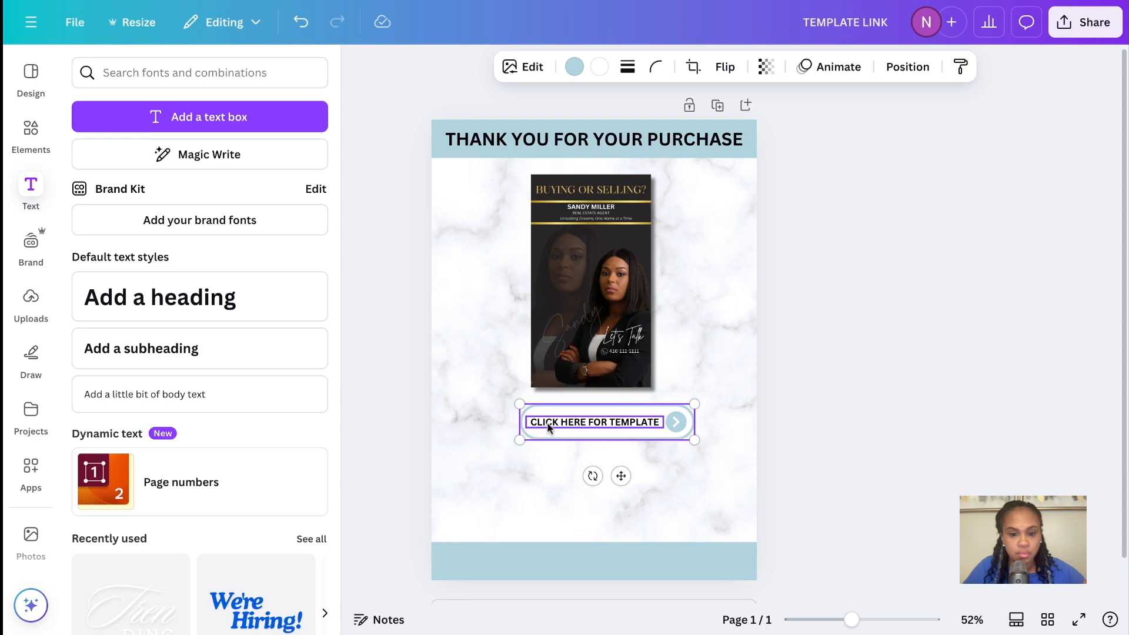
shift+click(549, 423)
mouse_move(553, 440)
mouse_down()
mouse_move(538, 439)
mouse_move(537, 424)
mouse_up()
click(685, 461)
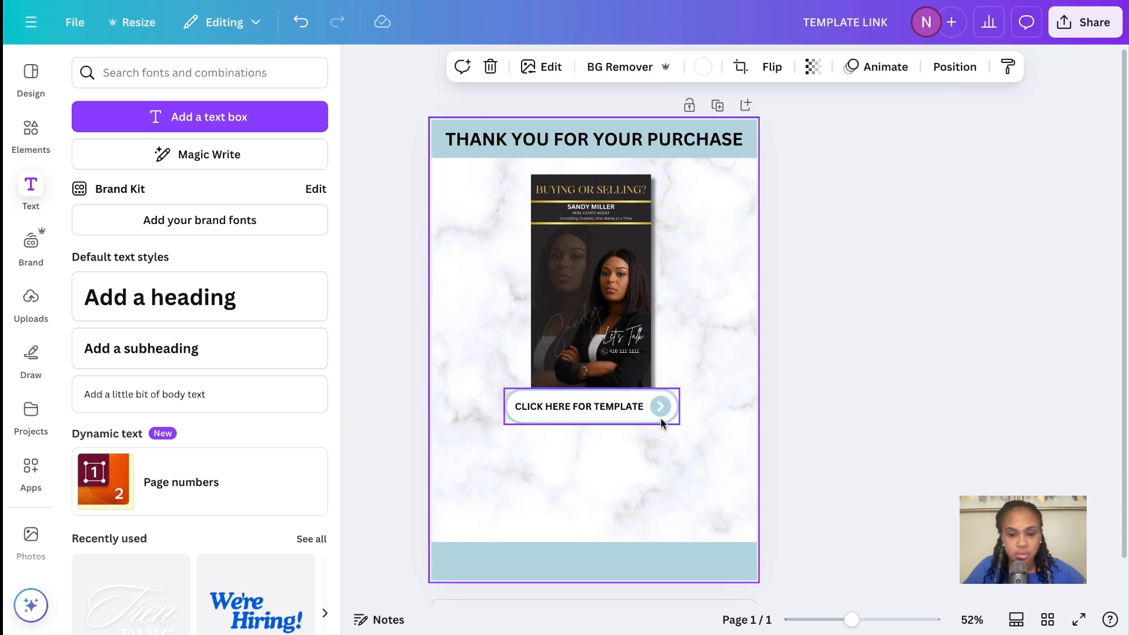
click(661, 404)
shift+click(605, 408)
key(shift+Down)
key(shift+Down)
key(shift+Down)
key(shift+Down)
key(shift+Up)
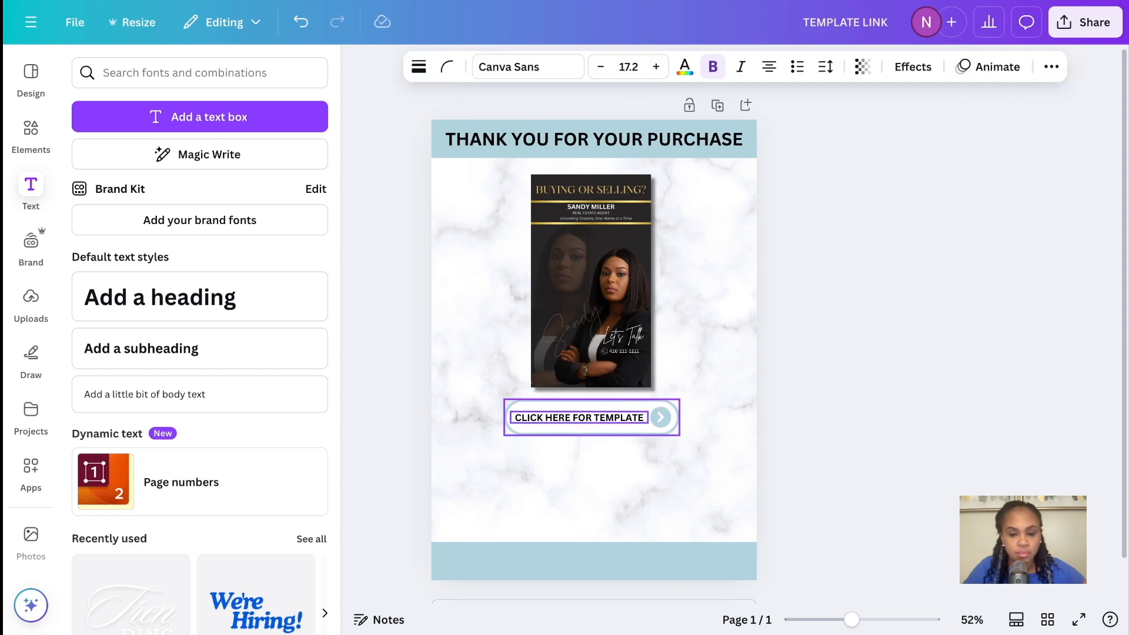
click(711, 488)
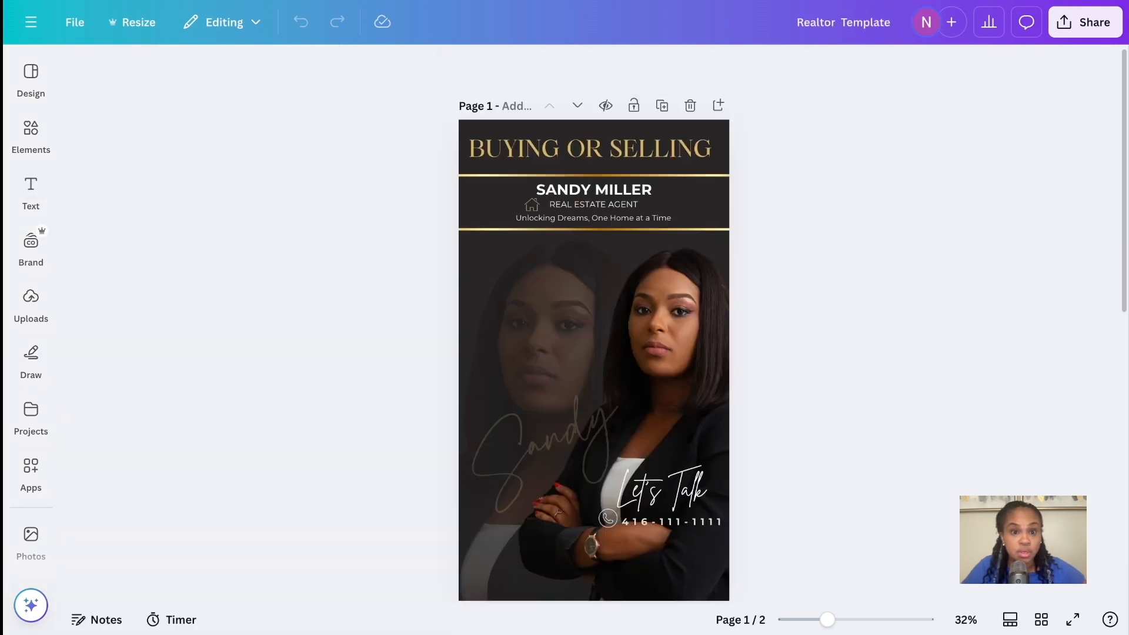
Copy the template link of the Realtor Template design from its sharing options
click(1071, 35)
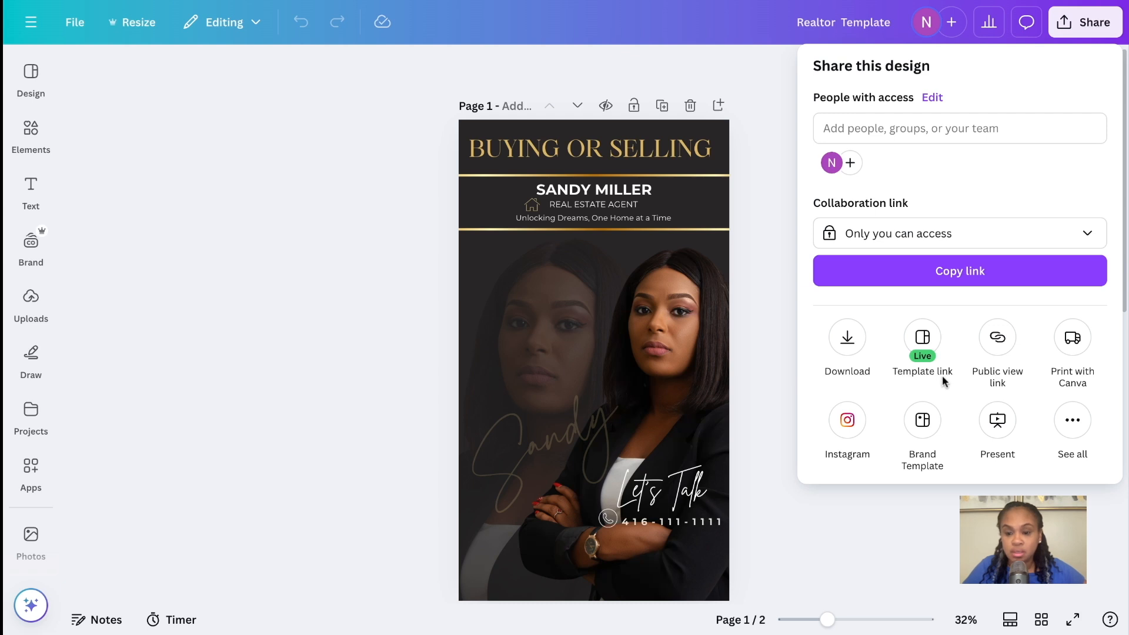
click(1076, 426)
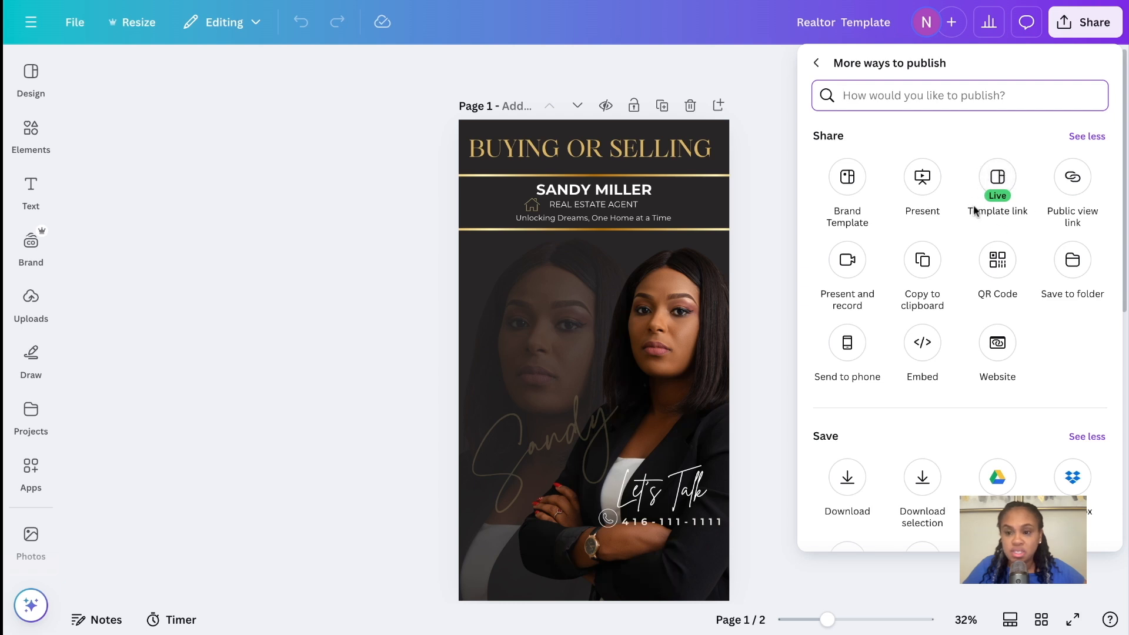
click(996, 181)
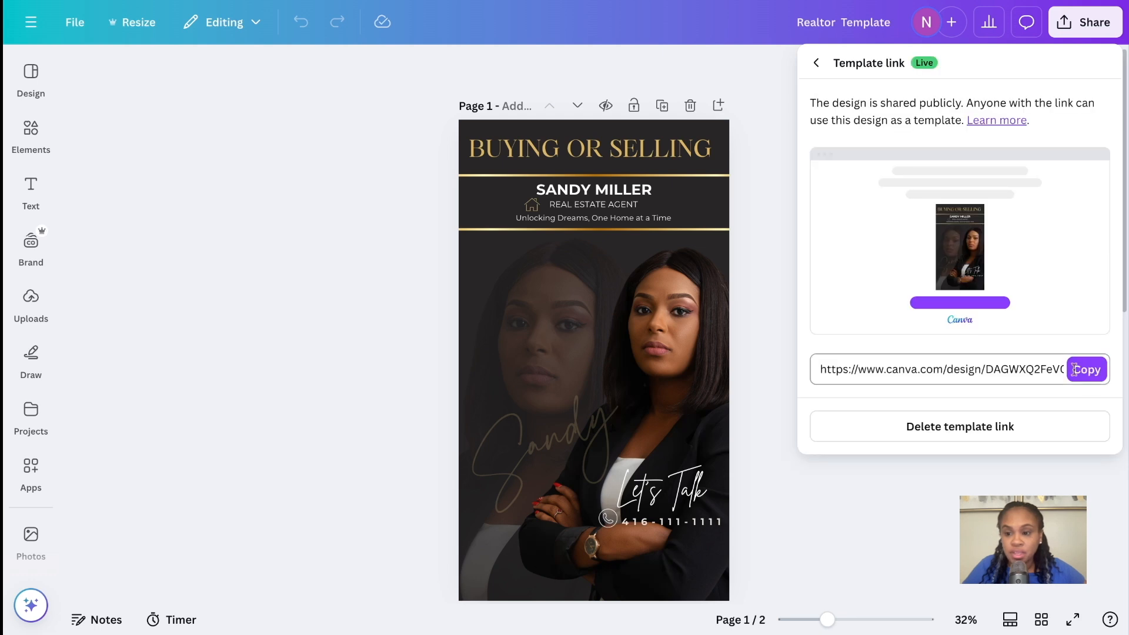
click(1087, 377)
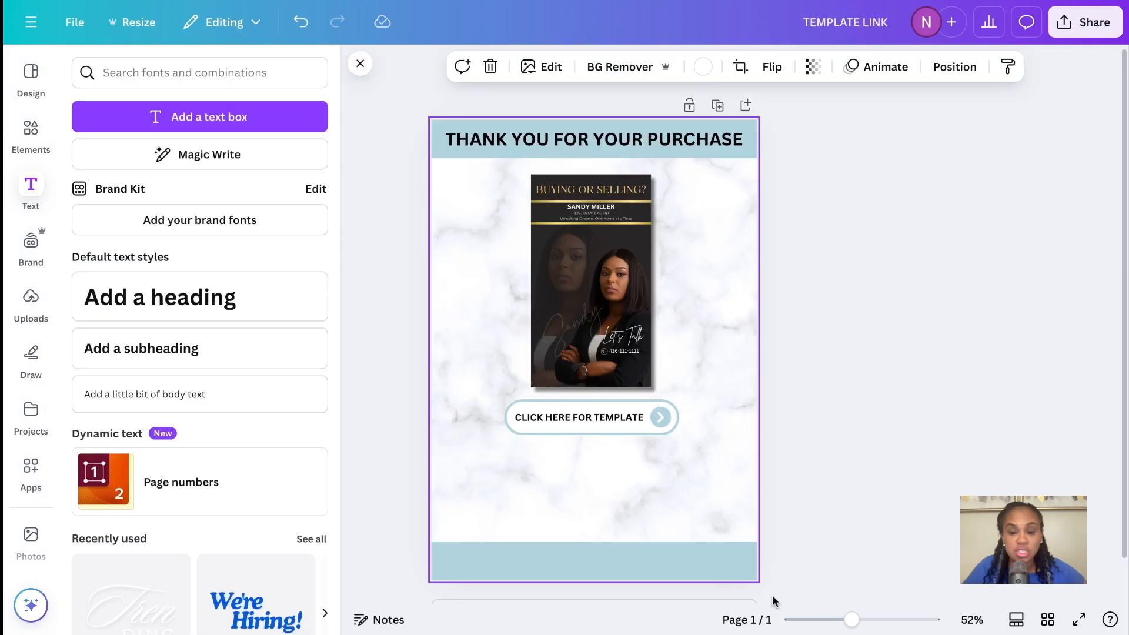
In the TEMPLATE LINK design, link the "CLICK HERE FOR TEMPLATE" text to the copied template link
click(624, 422)
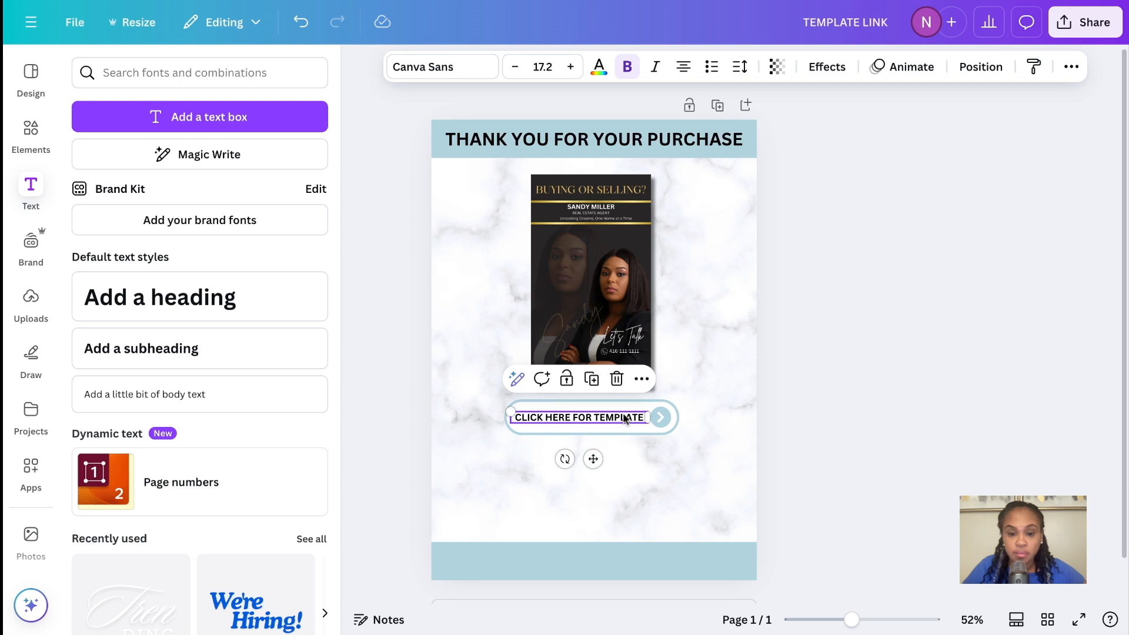
click(643, 381)
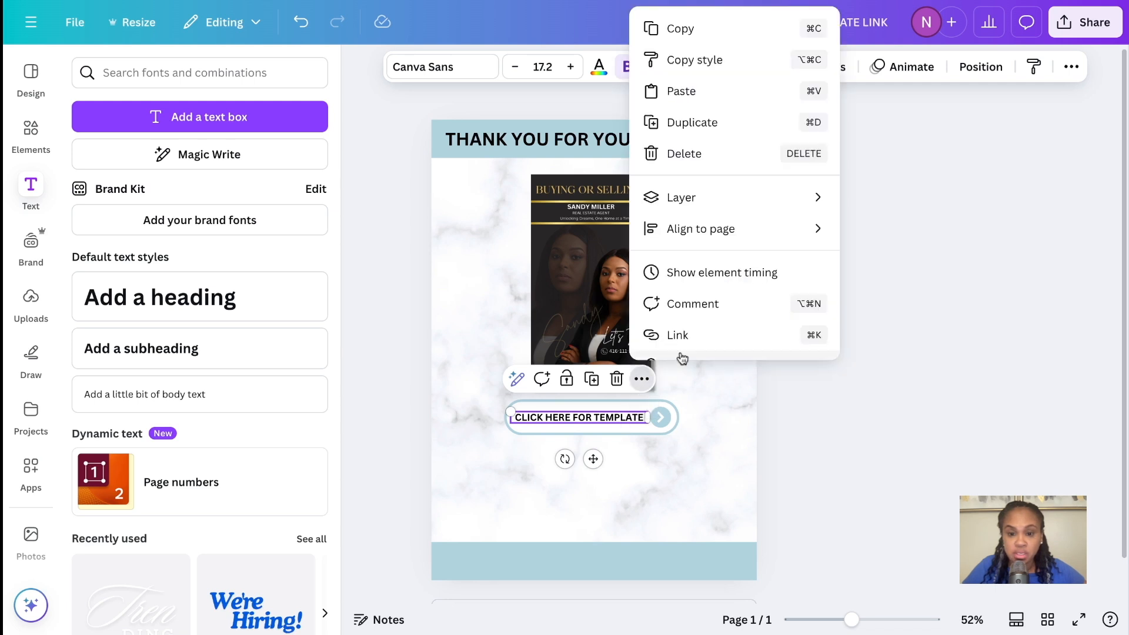
click(681, 335)
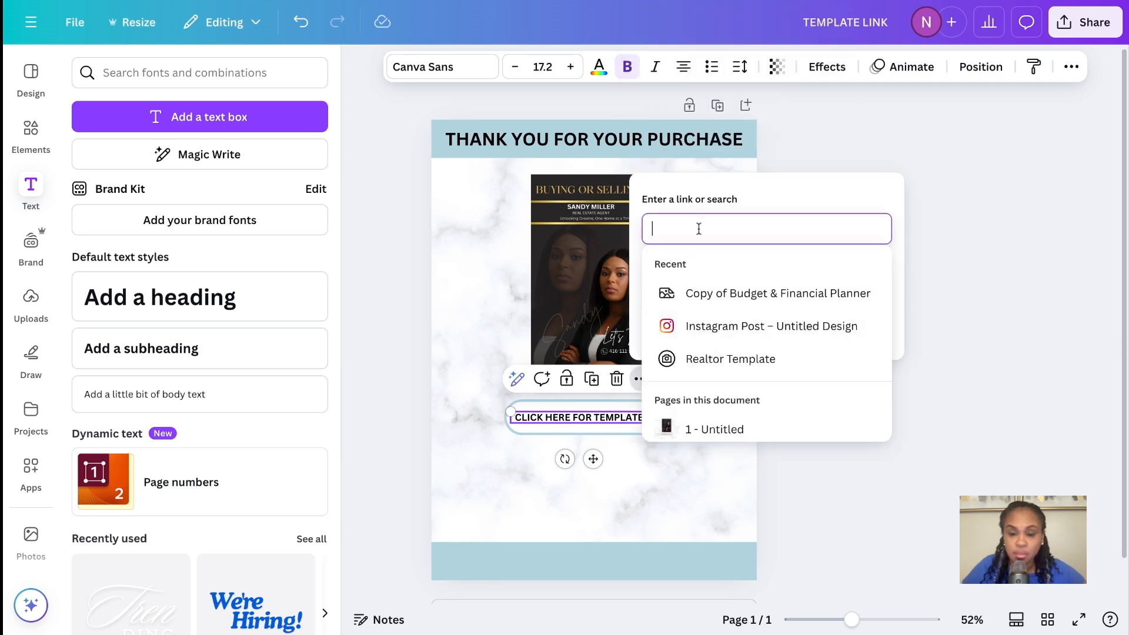
key(ctrl+v)
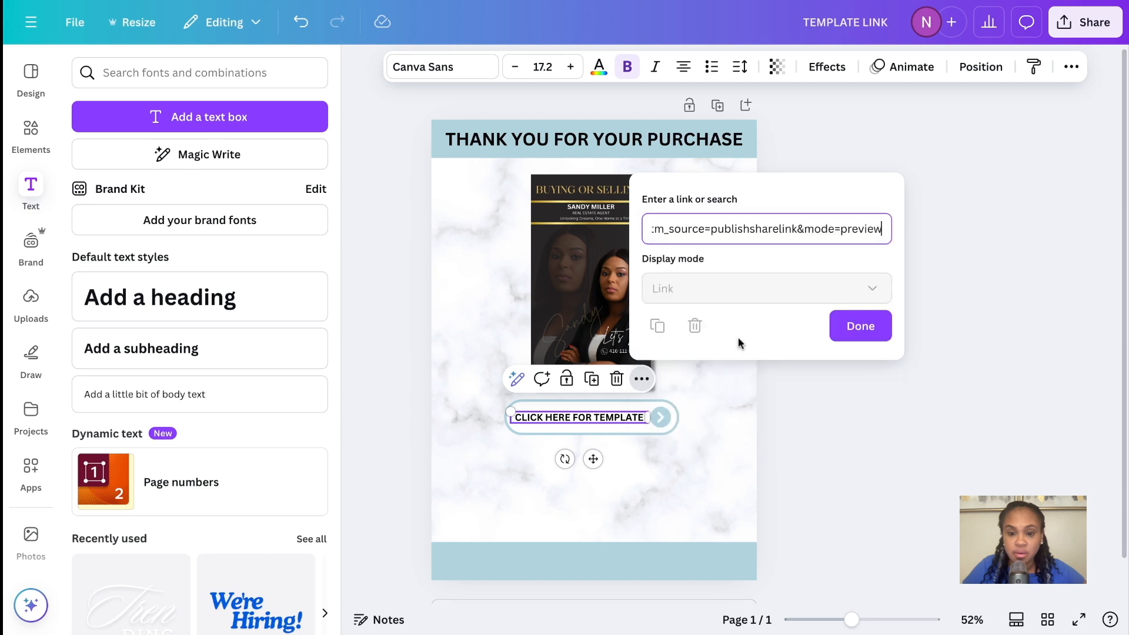
click(860, 326)
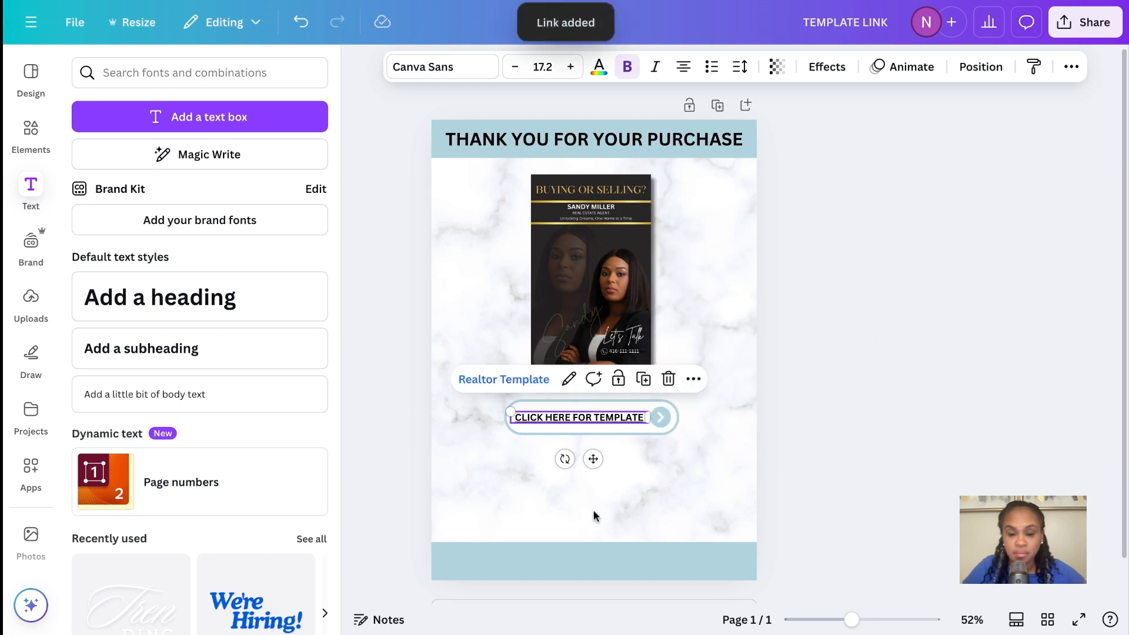
click(641, 485)
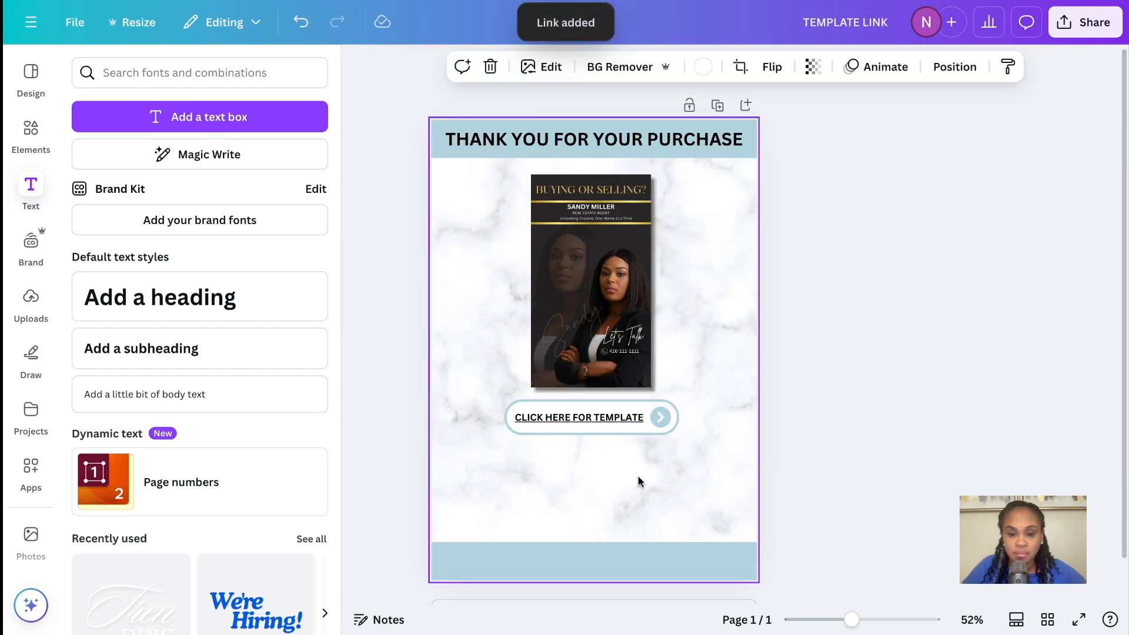
Link the rounded button graphic behind the "CLICK HERE FOR TEMPLATE" label to the copied template link
click(623, 435)
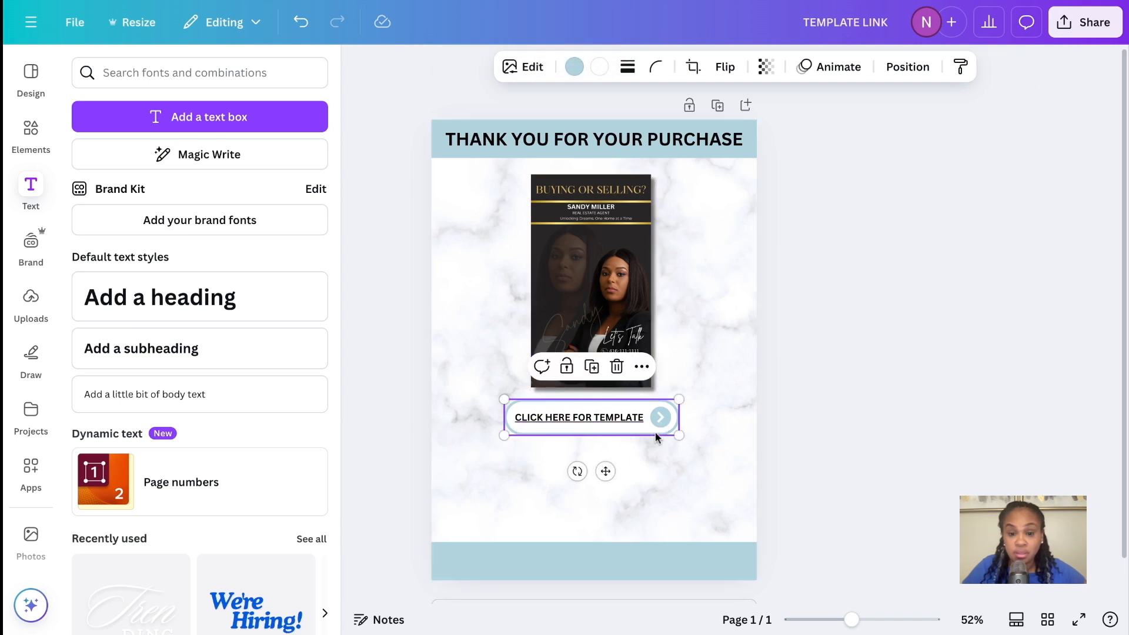
click(642, 368)
click(674, 334)
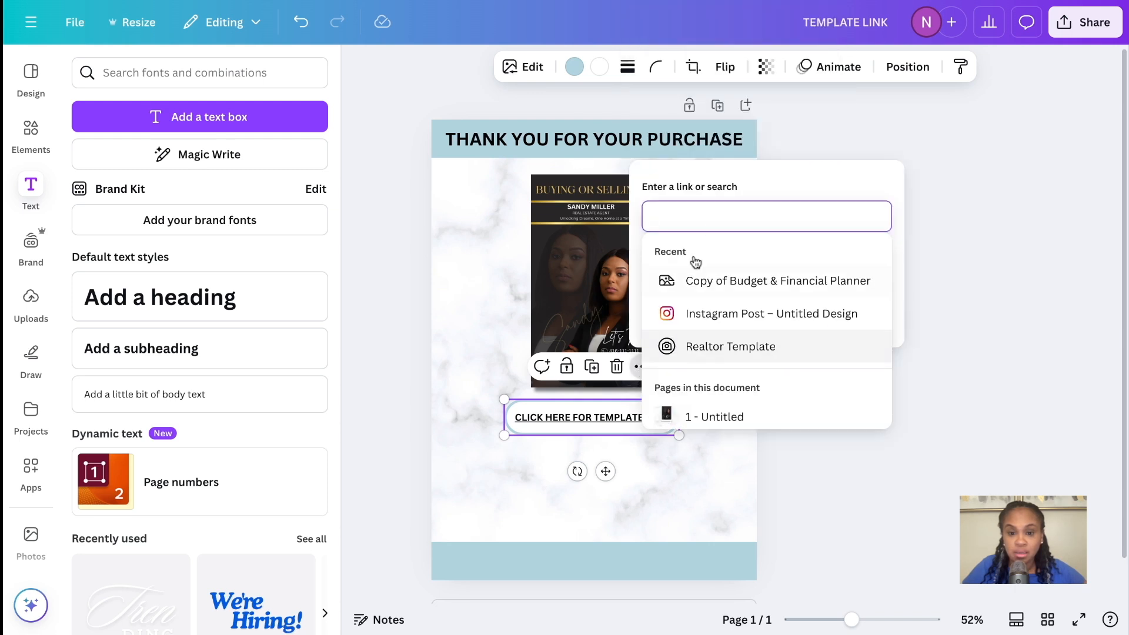
key(ctrl+v)
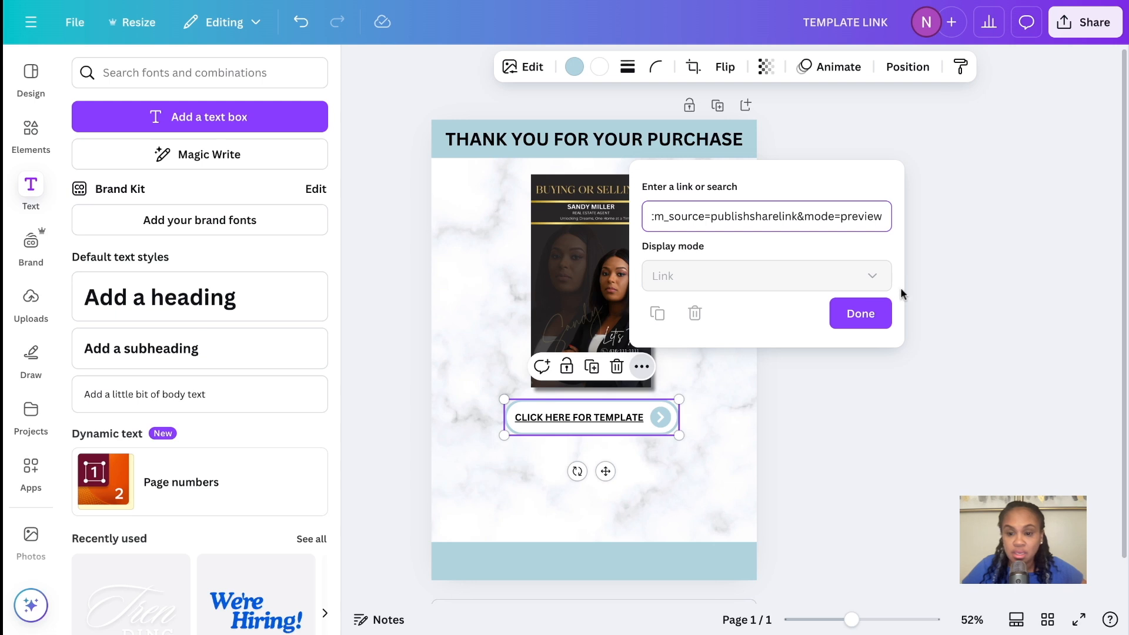
click(861, 313)
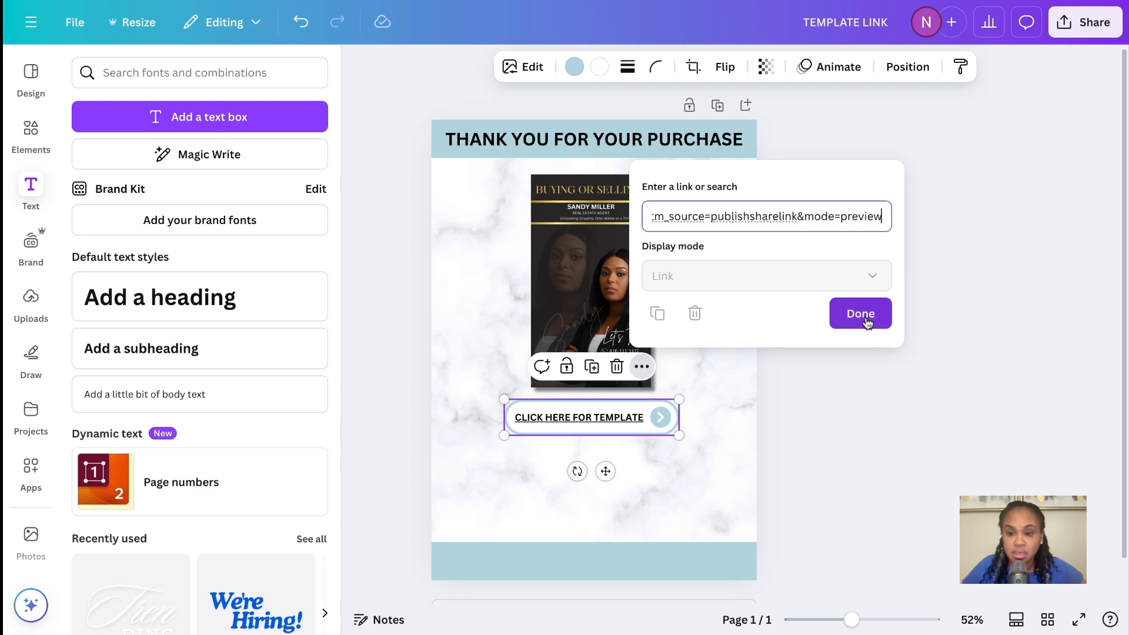
click(671, 480)
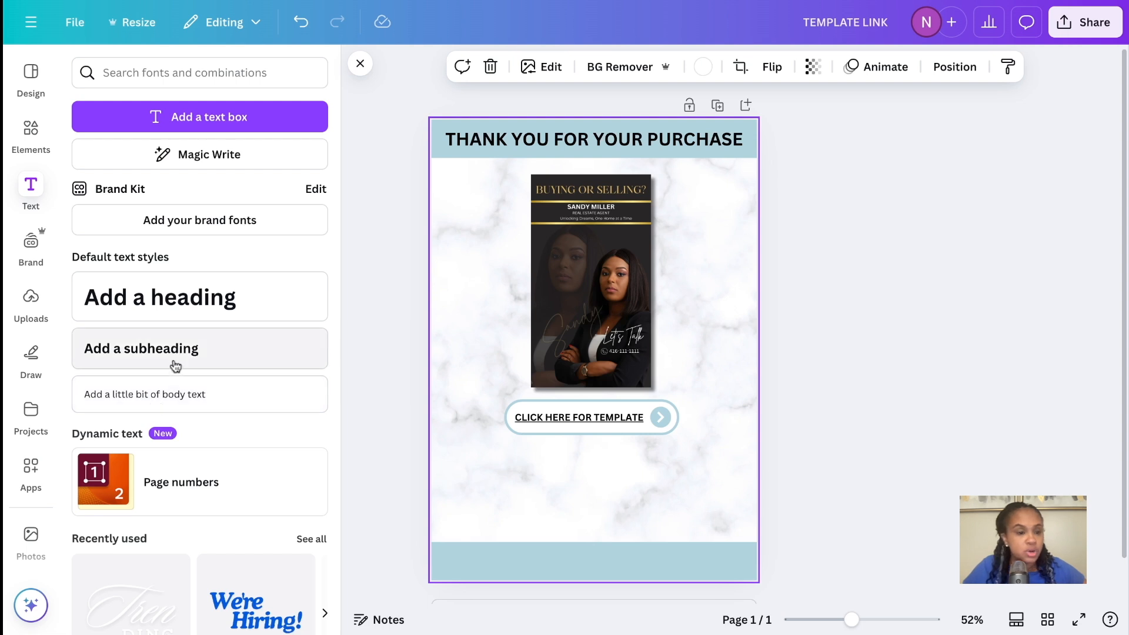
Add a body text box below the button, and switch to ChatGPT to copy the shortened thank-you message
click(178, 402)
drag(588, 349, 600, 464)
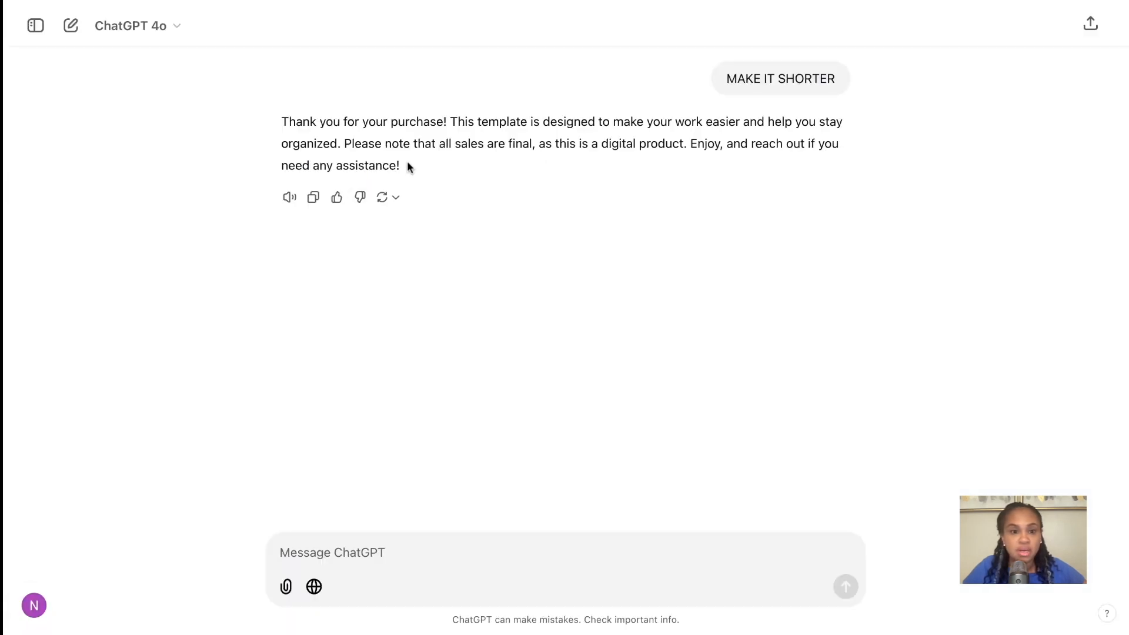
triple_click(410, 167)
drag(410, 167, 285, 133)
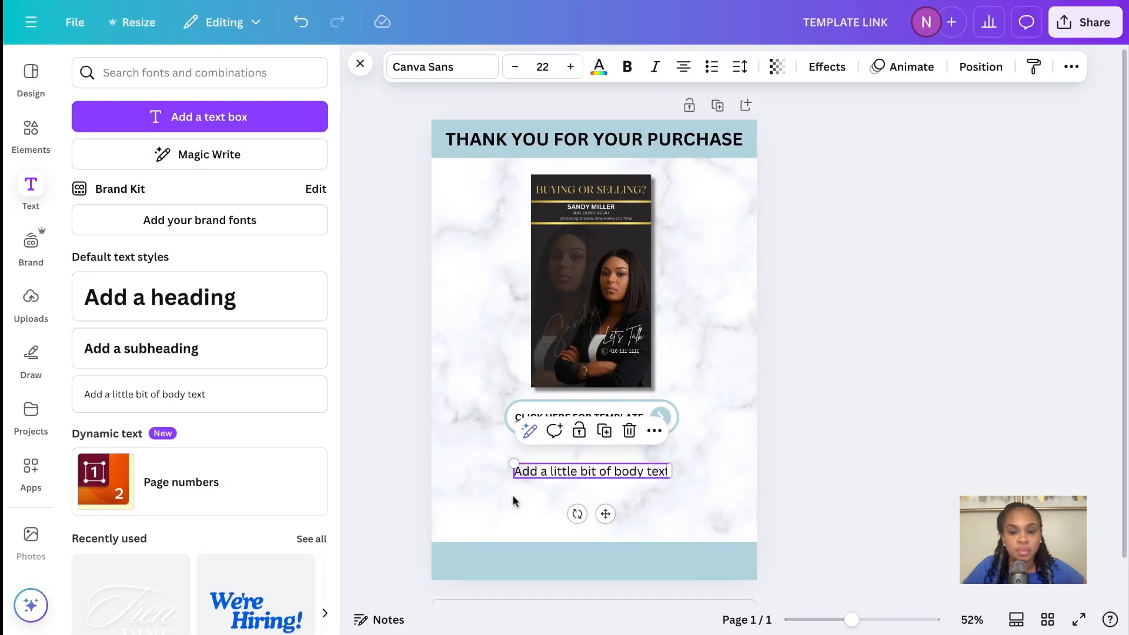
Back in Canva, replace the placeholder body text with the copied message and fit it between the button and the lower blue band
double_click(663, 471)
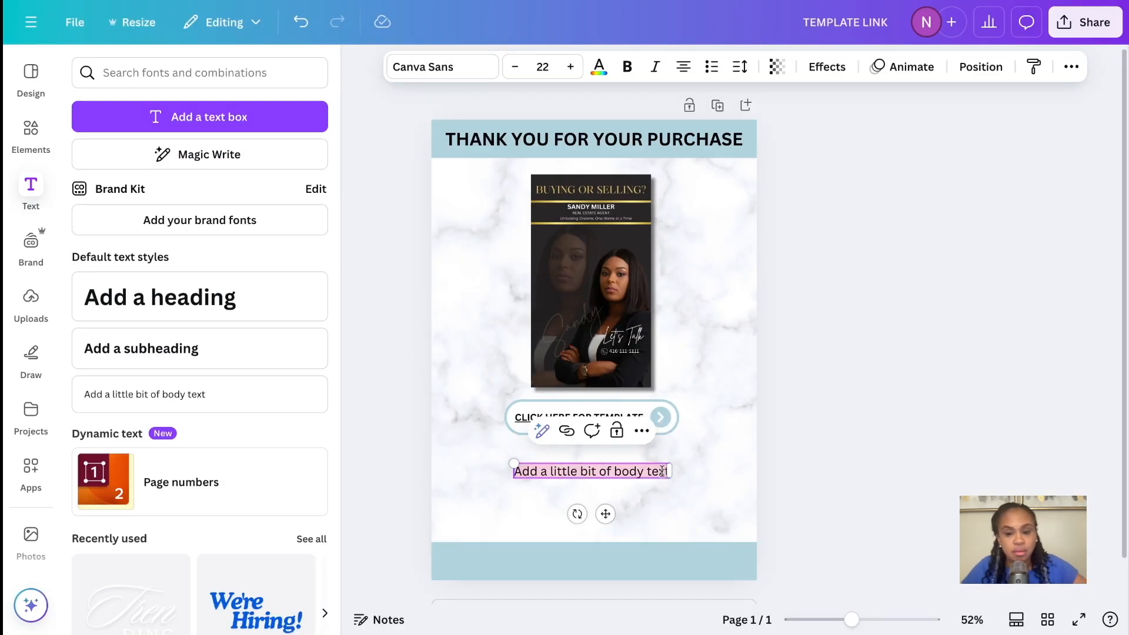
key(ctrl+v)
click(725, 425)
drag(654, 506, 654, 504)
click(721, 365)
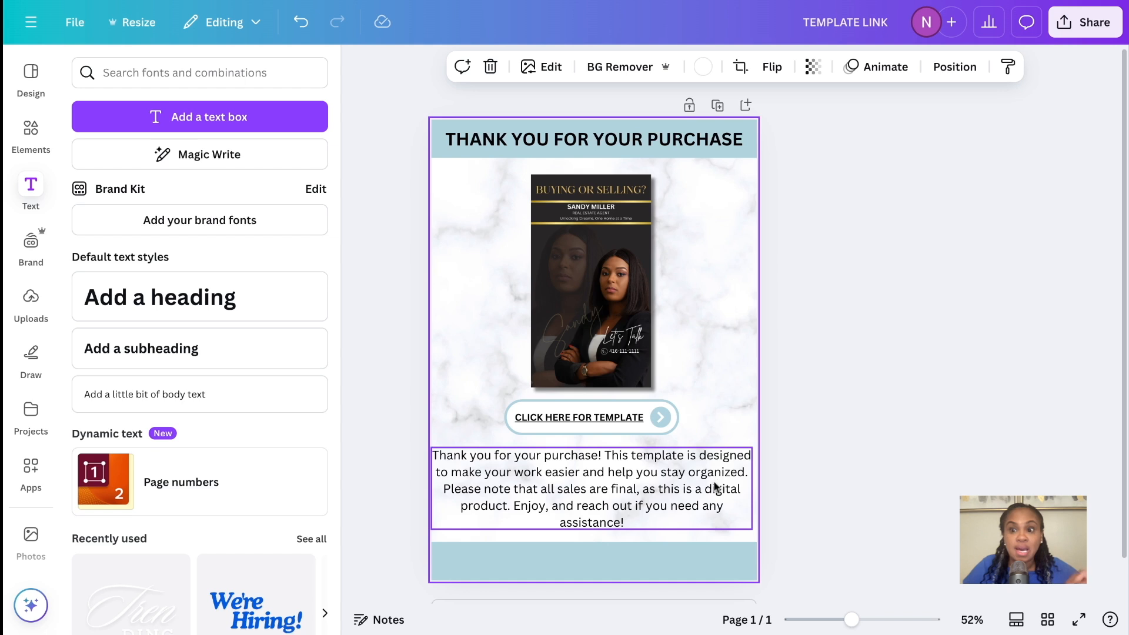
Download the thank-you page as a PDF Standard file
click(1063, 28)
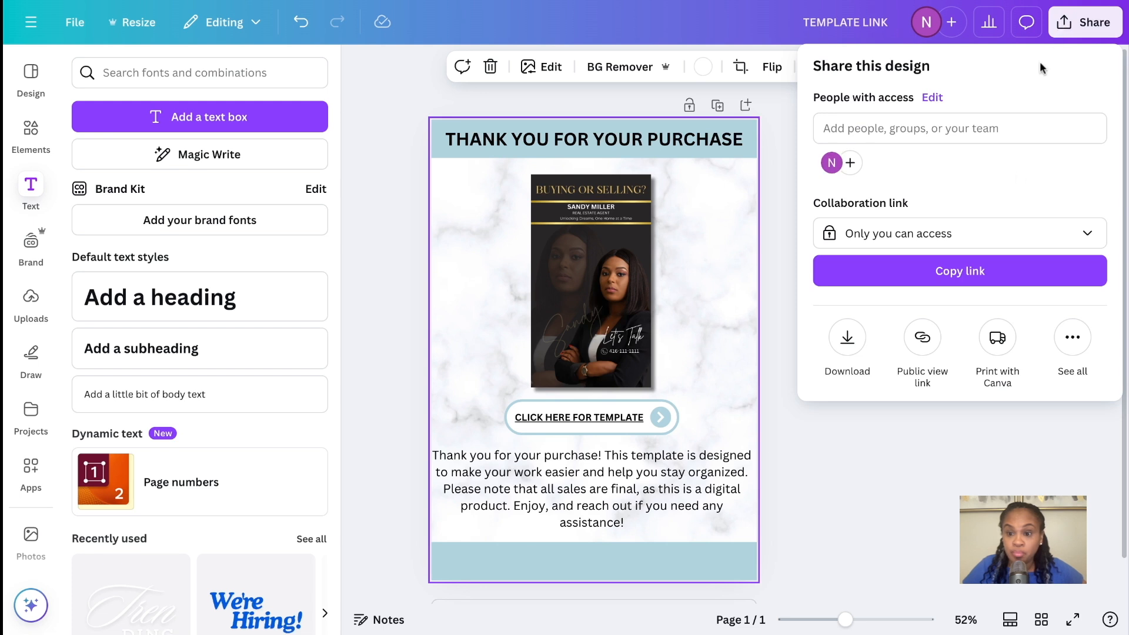
click(848, 340)
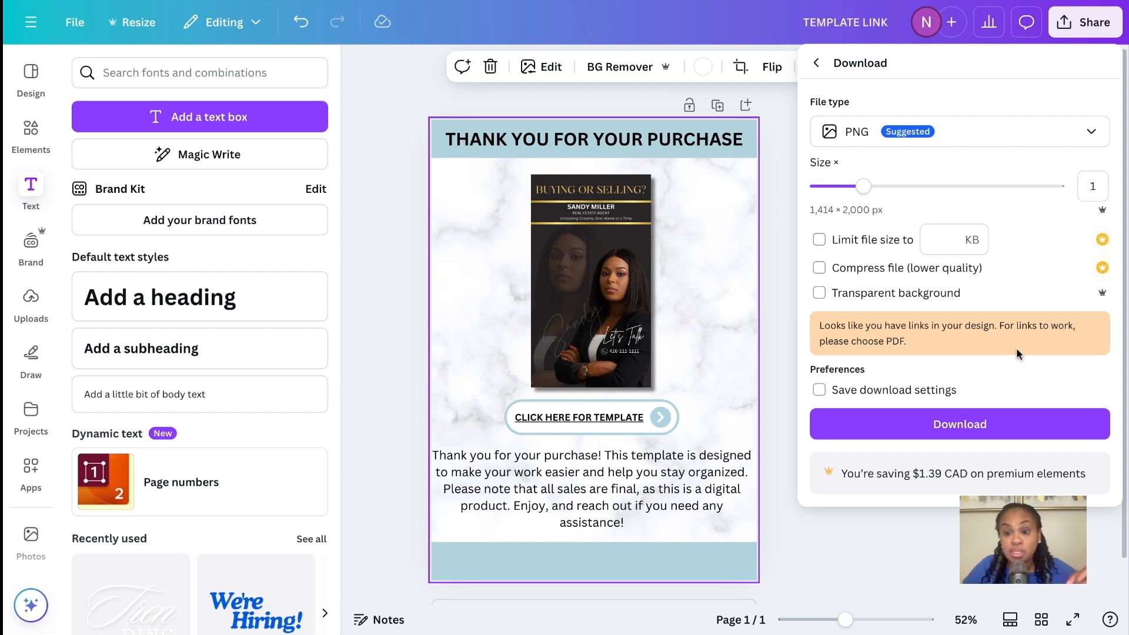
click(1009, 135)
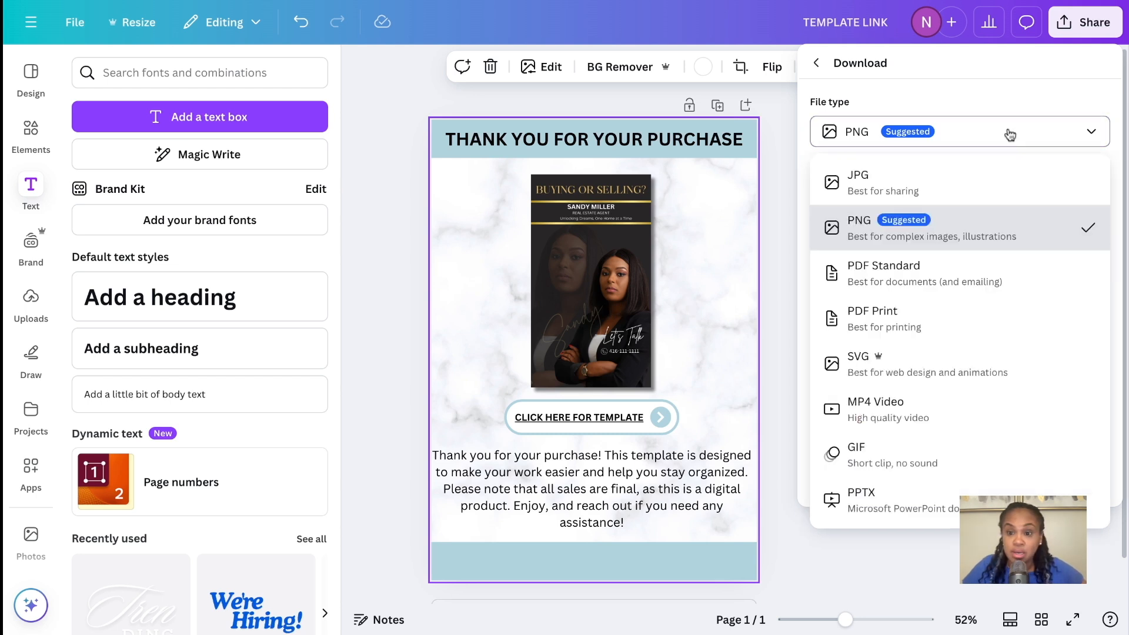
click(902, 285)
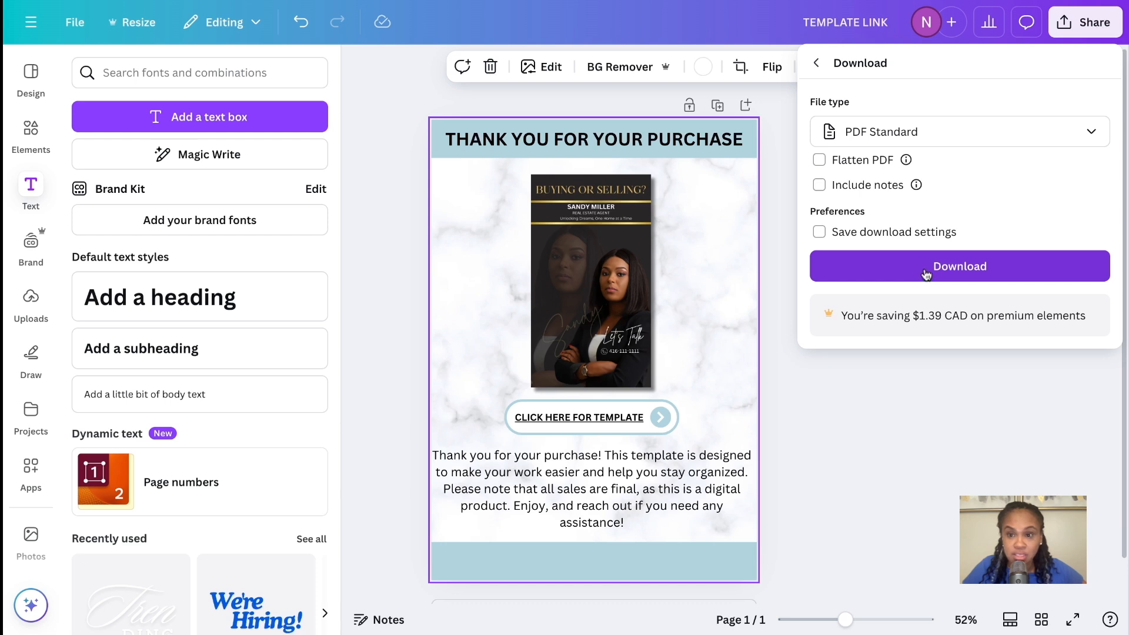
click(927, 275)
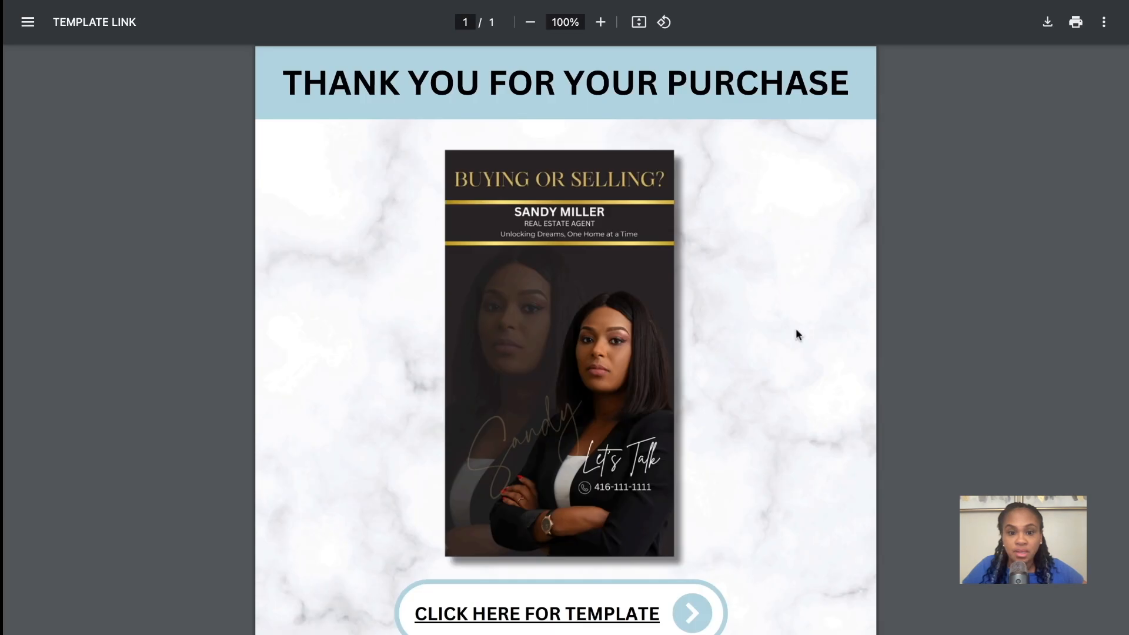
Review the downloaded TEMPLATE LINK PDF, checking the flyer preview, the template button and the thank-you message
scroll(634, 408, down, 5)
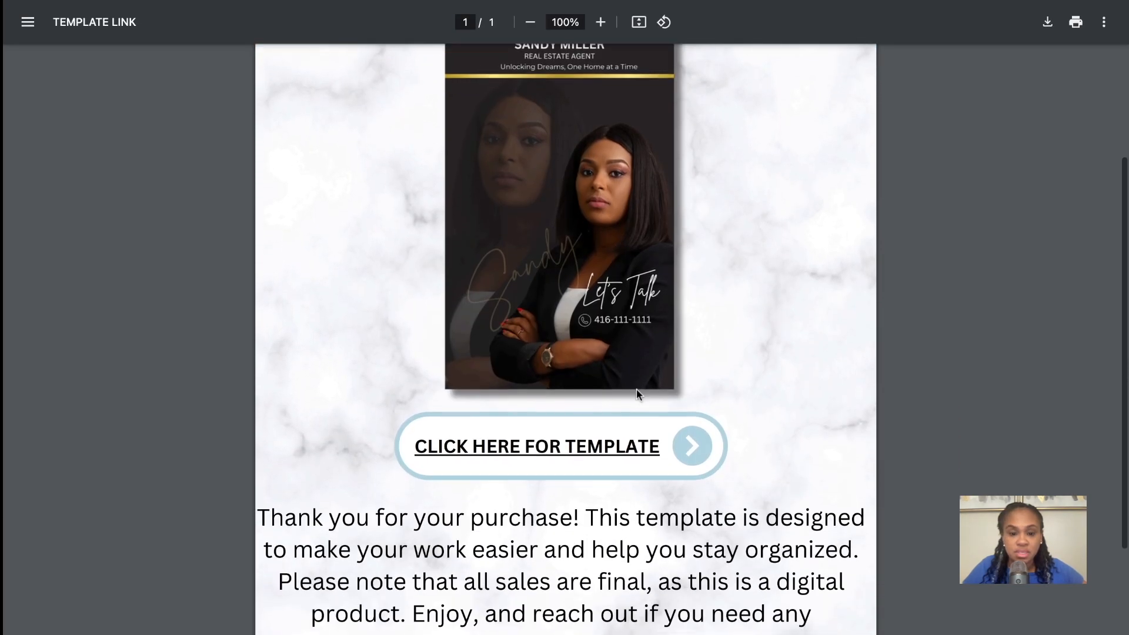
scroll(637, 393, up, 5)
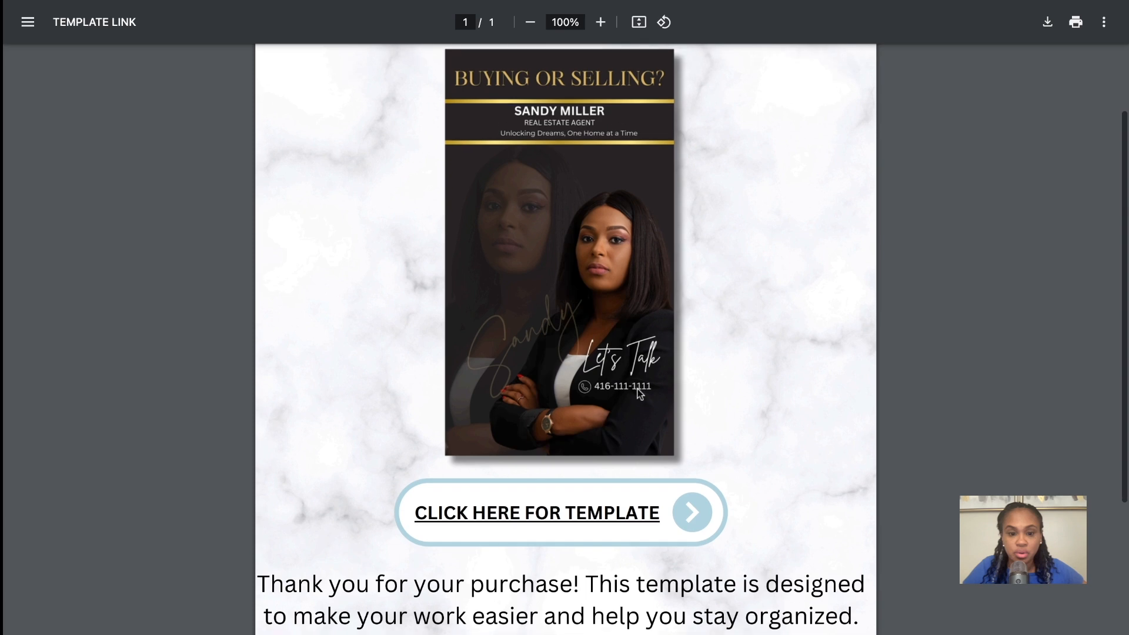
scroll(564, 339, down, 3)
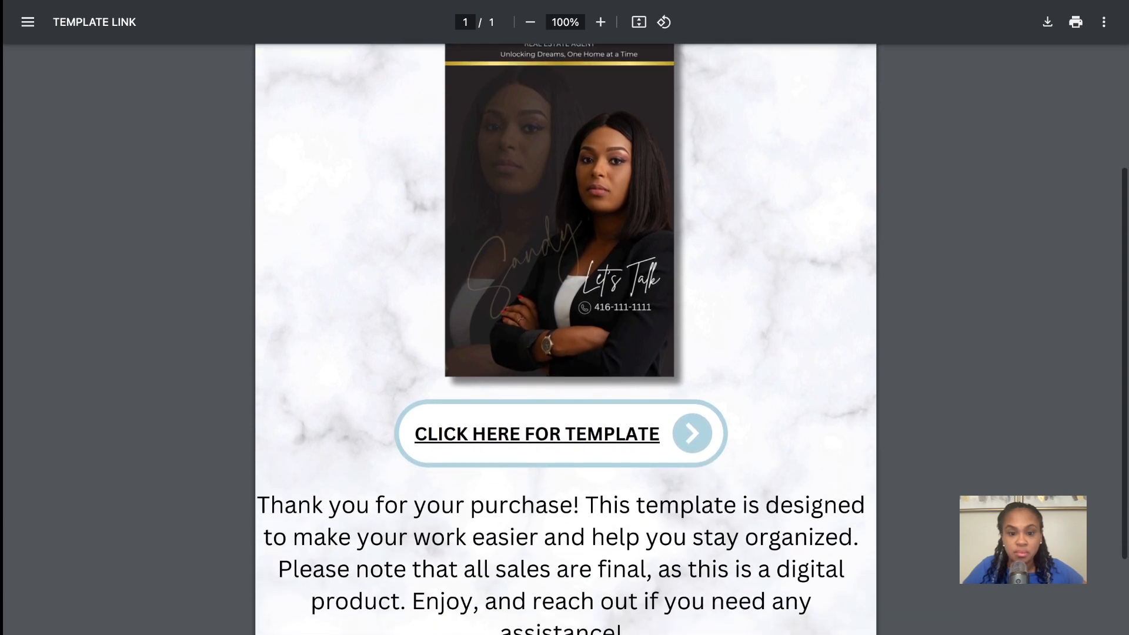
scroll(703, 428, down, 2)
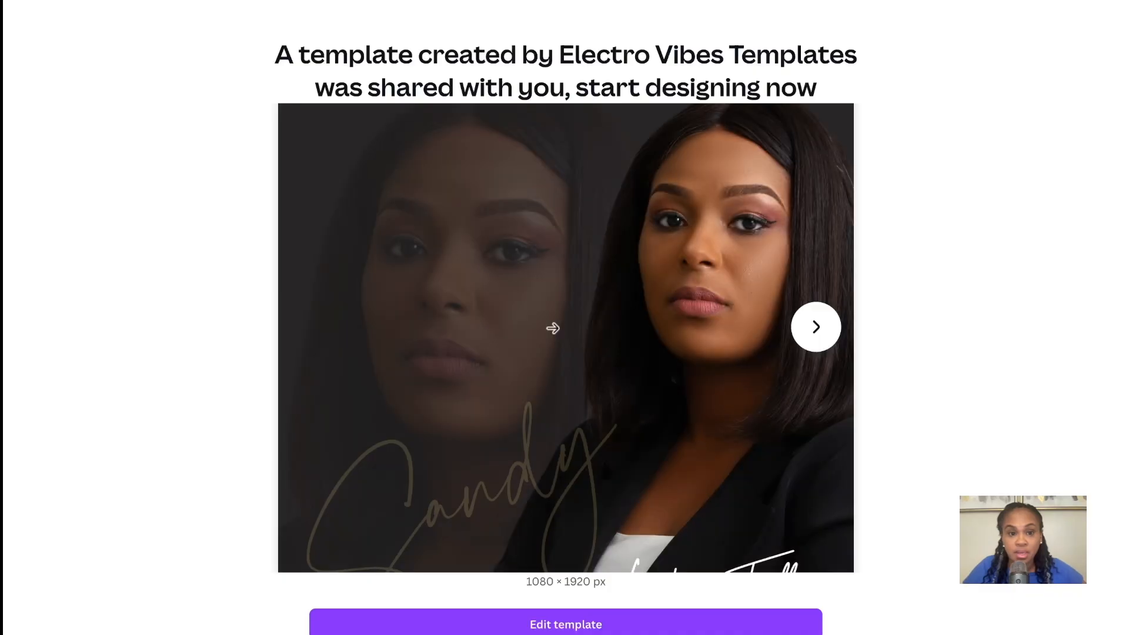
On the shared template page, use the Realtor Template for a new design and look over the copy
scroll(559, 343, down, 2)
scroll(560, 344, up, 2)
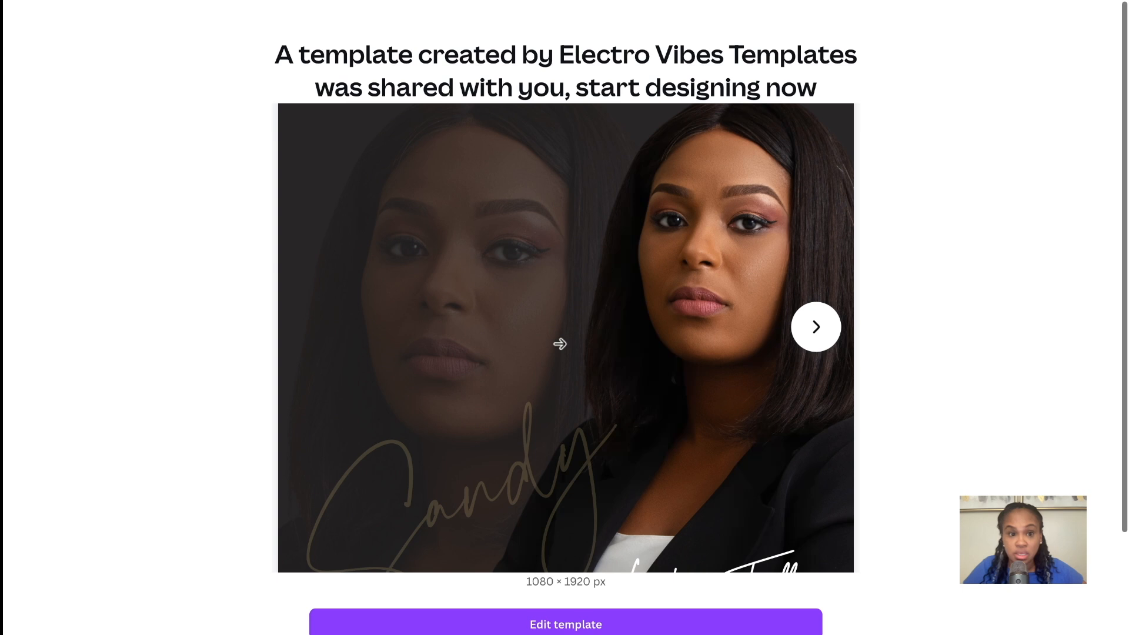
scroll(560, 344, down, 2)
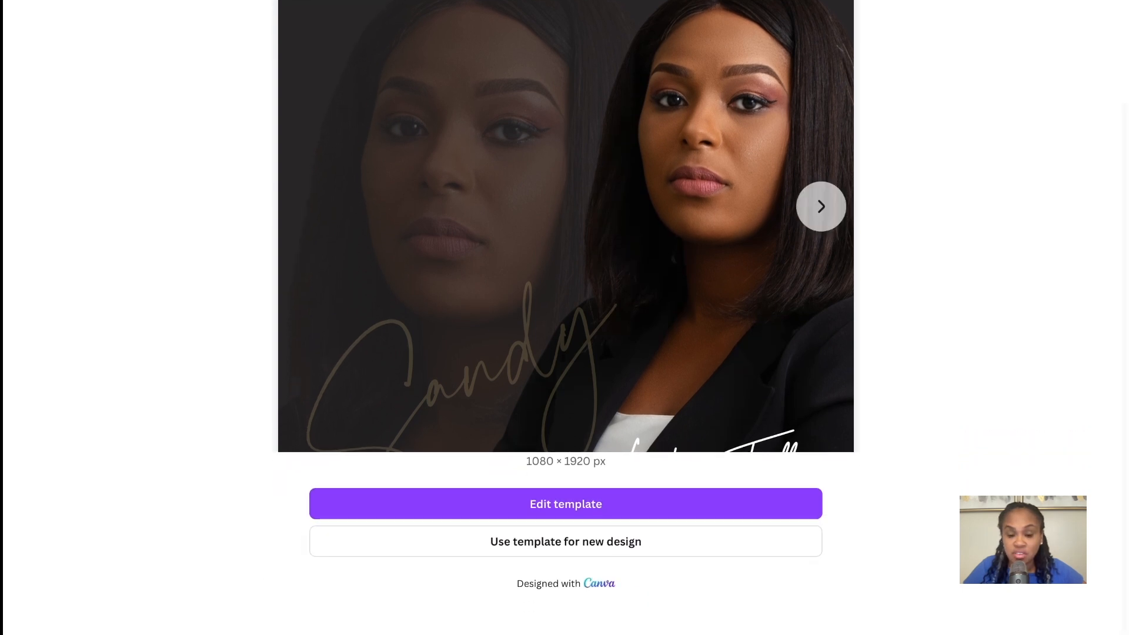
click(568, 541)
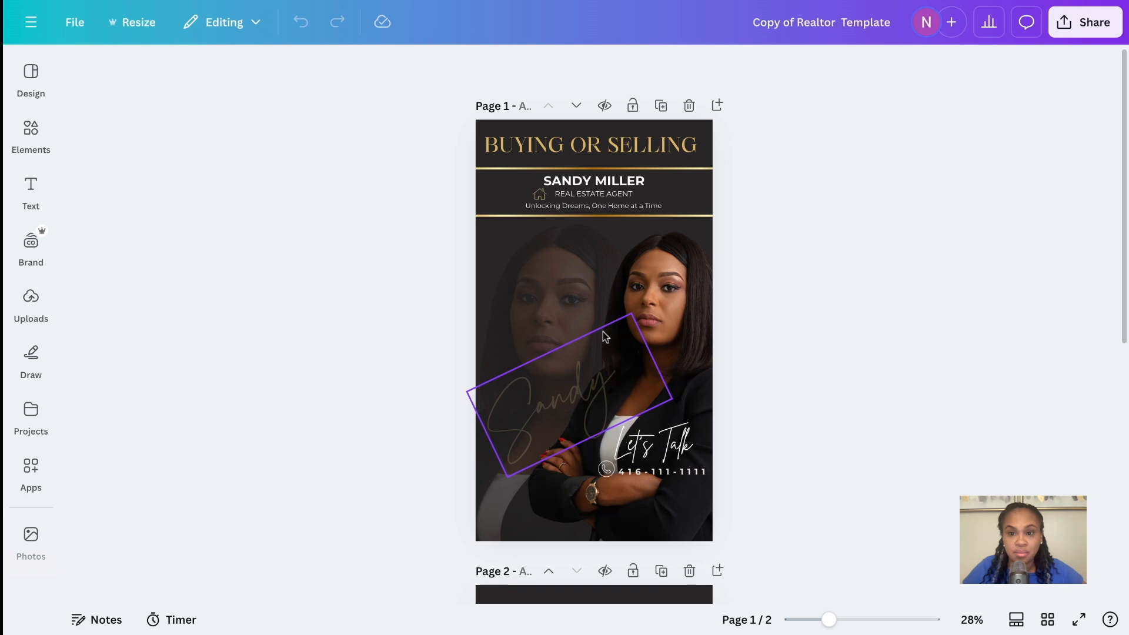
scroll(603, 338, down, 2)
scroll(604, 341, up, 2)
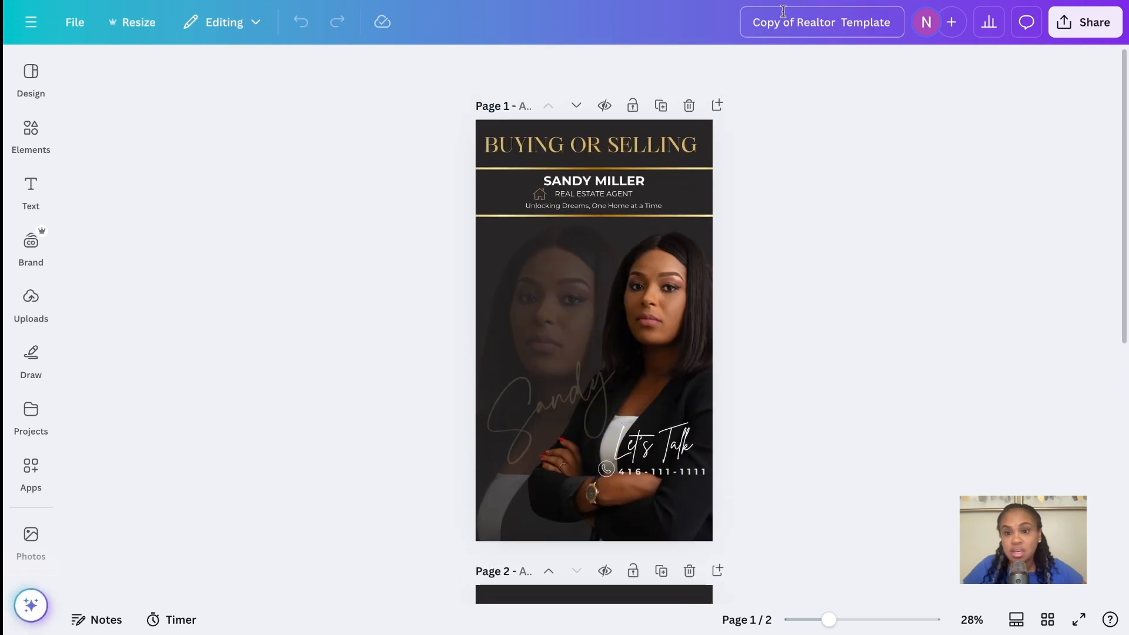